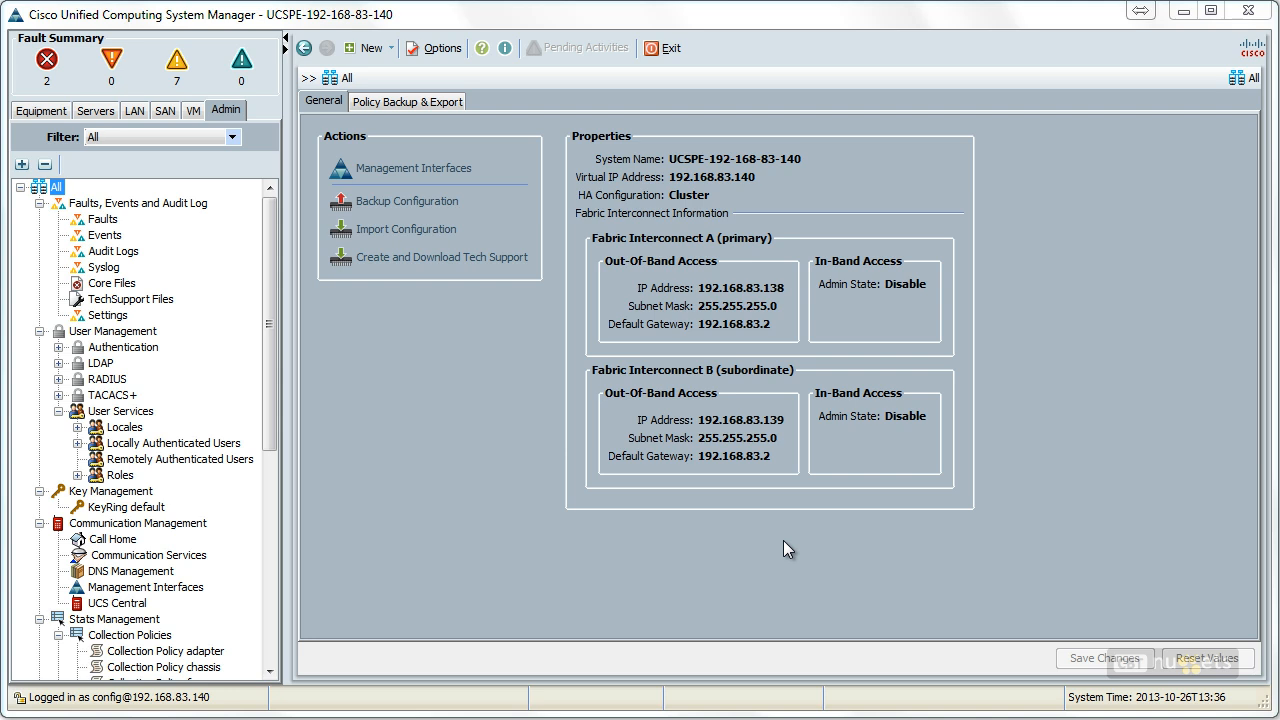
Step: Start a new VLAN in the LAN Cloud's VLANs, naming it Sales and giving it VLAN ID 101
left_click(135, 110)
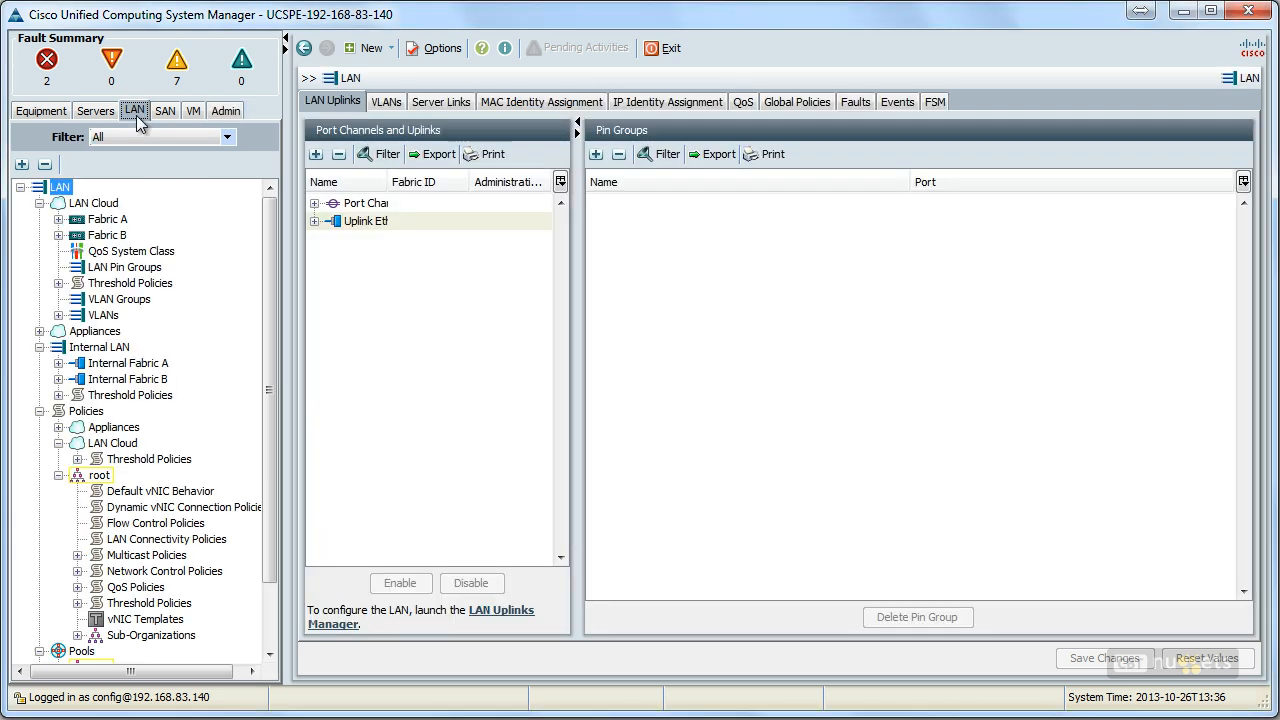
left_click(101, 315)
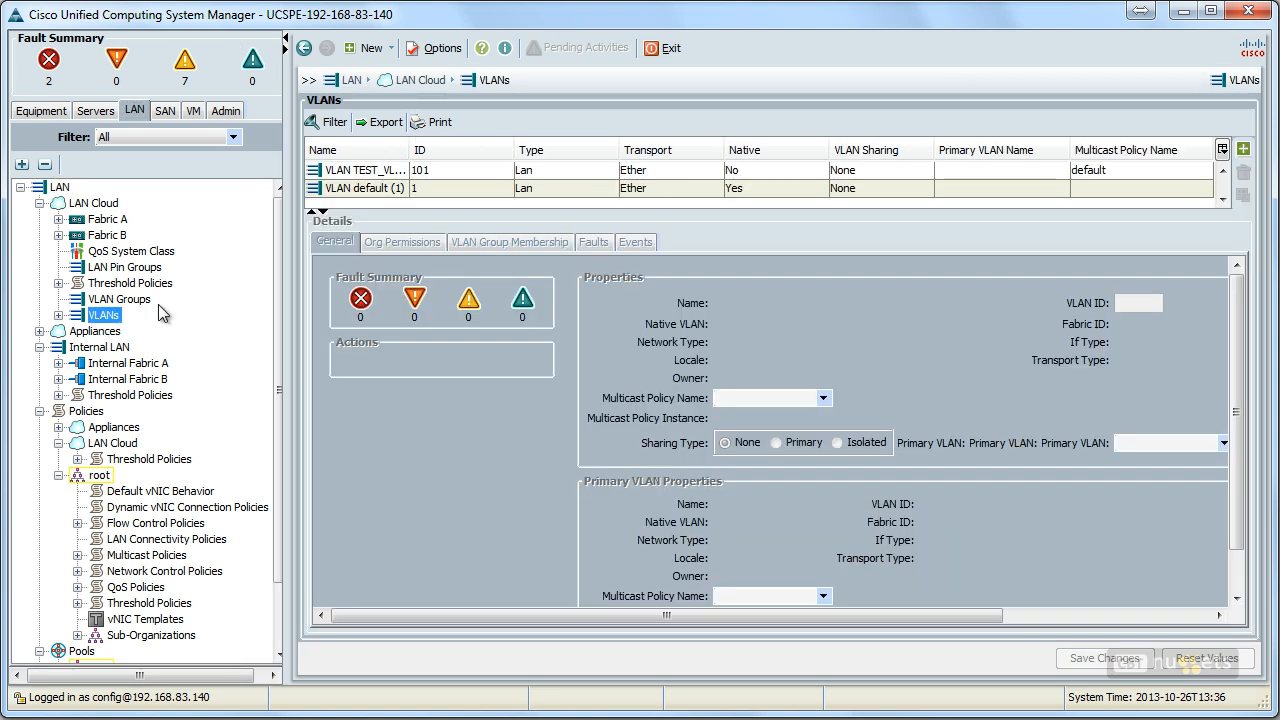
left_click_drag(665, 210, 680, 358)
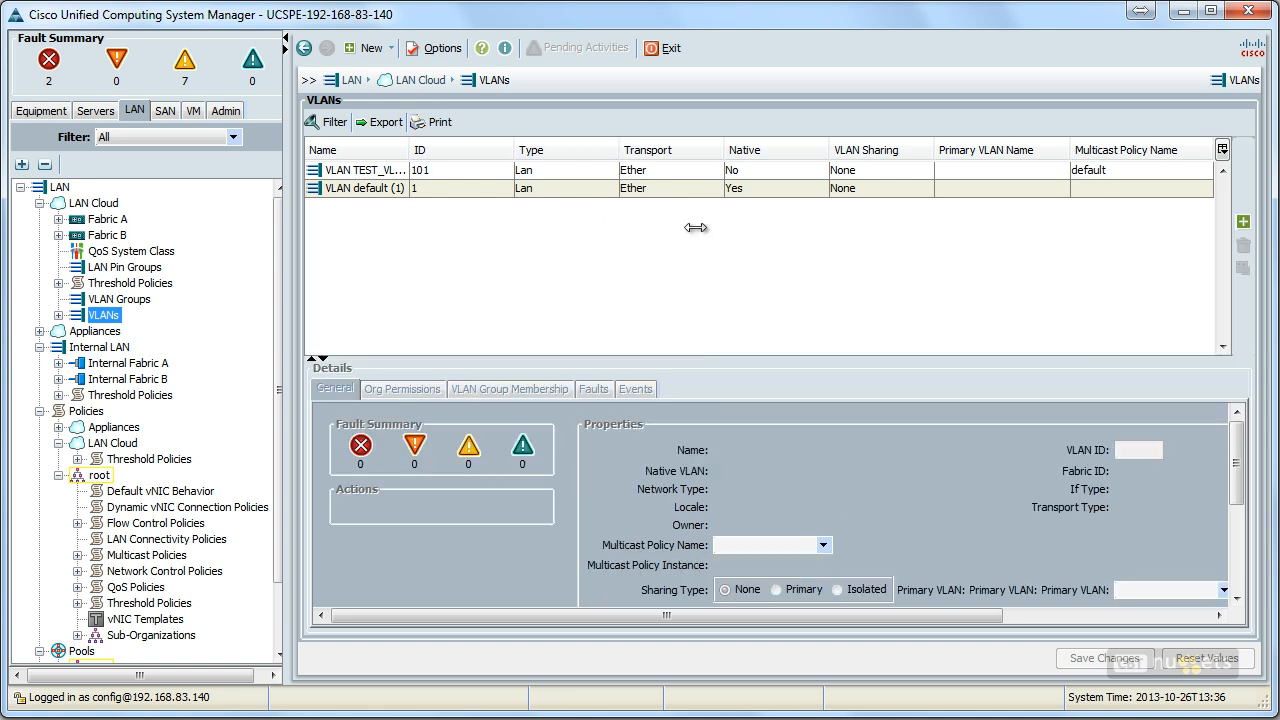
left_click(1243, 222)
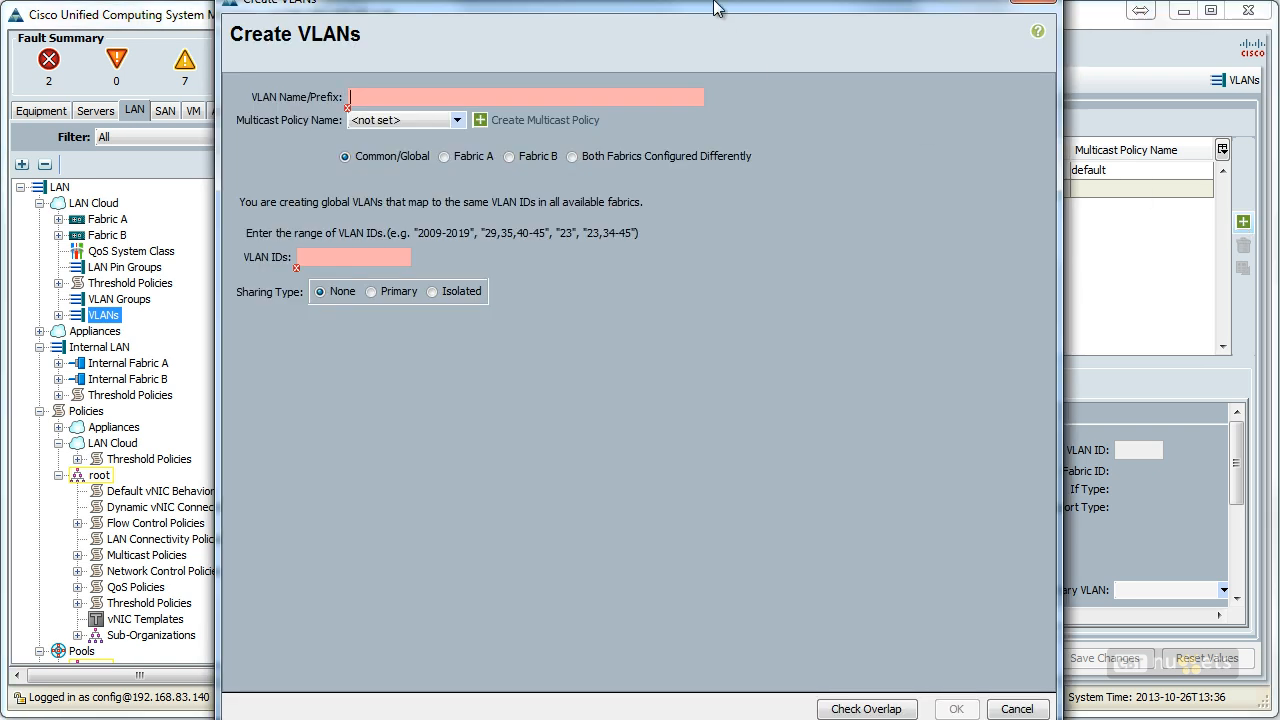
left_click_drag(719, 8, 770, 43)
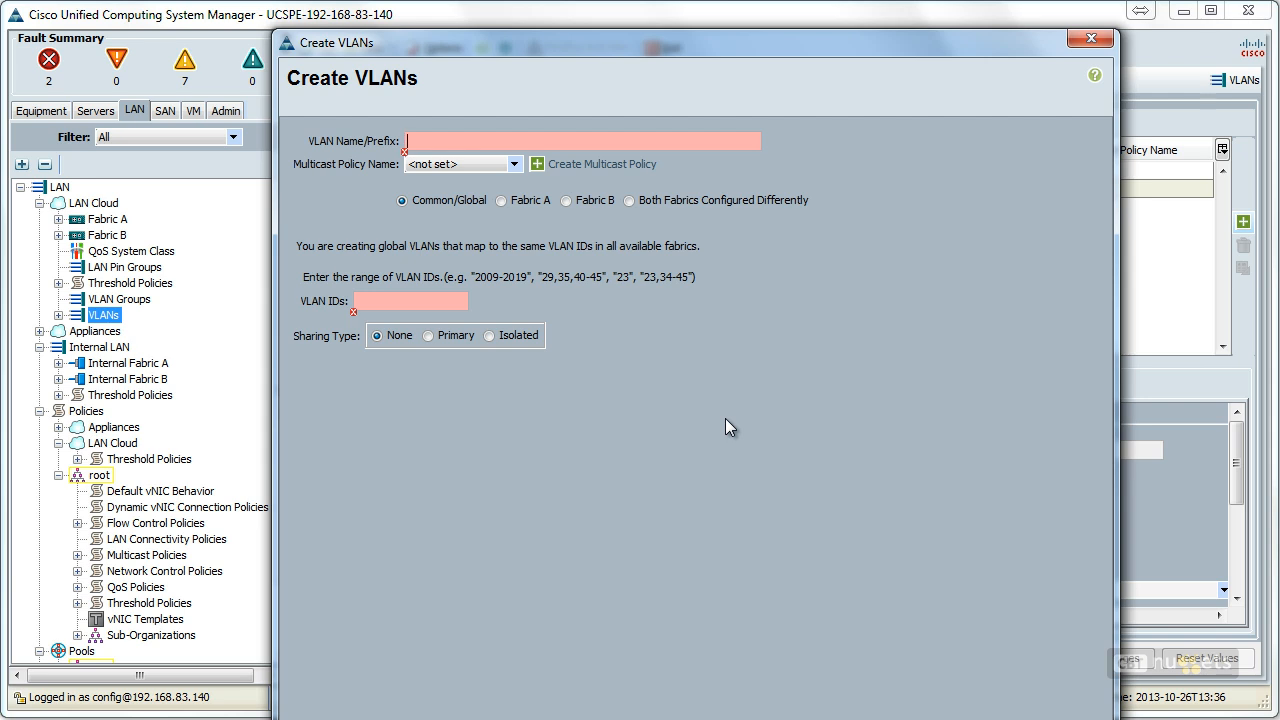
type("Sales")
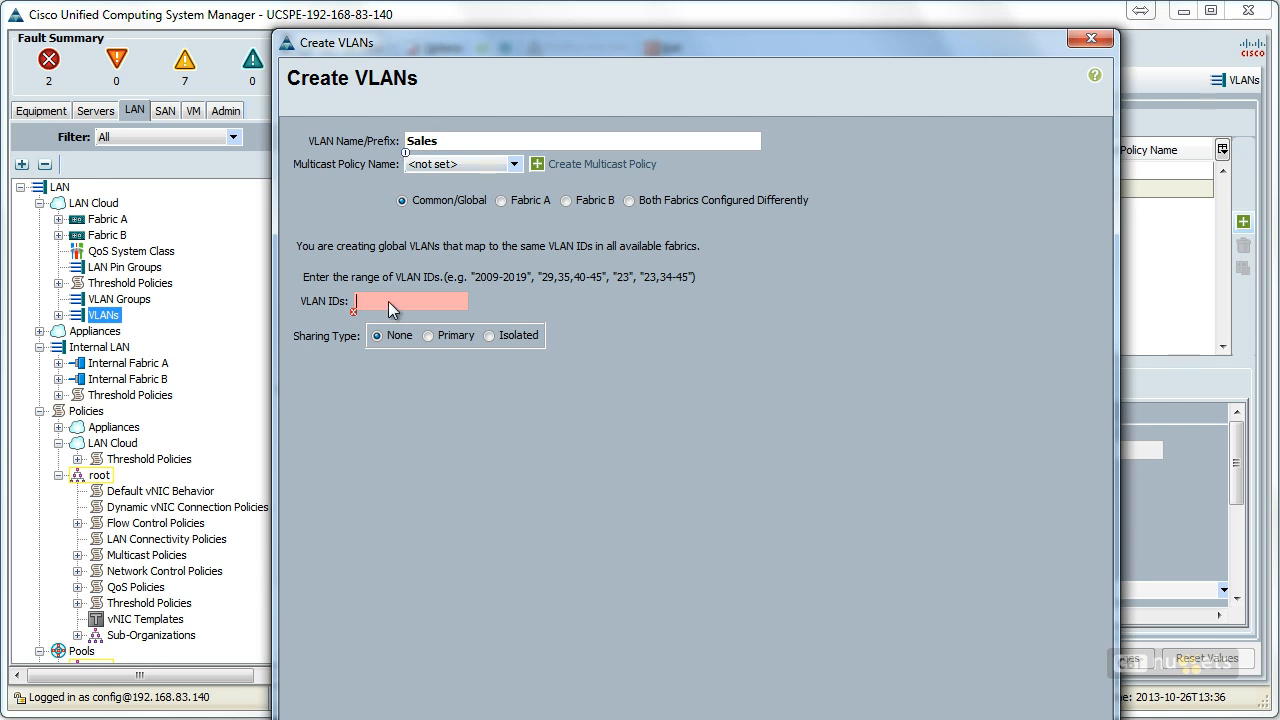
type("101")
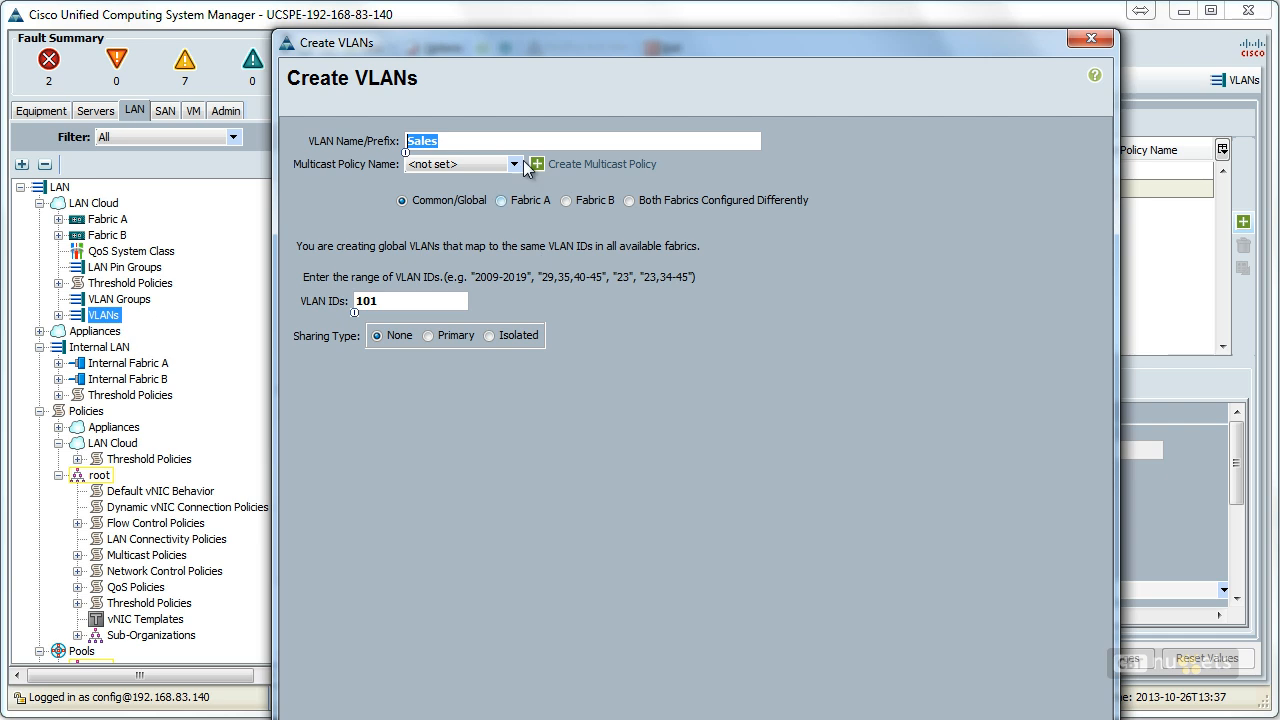
left_click_drag(537, 45, 500, 33)
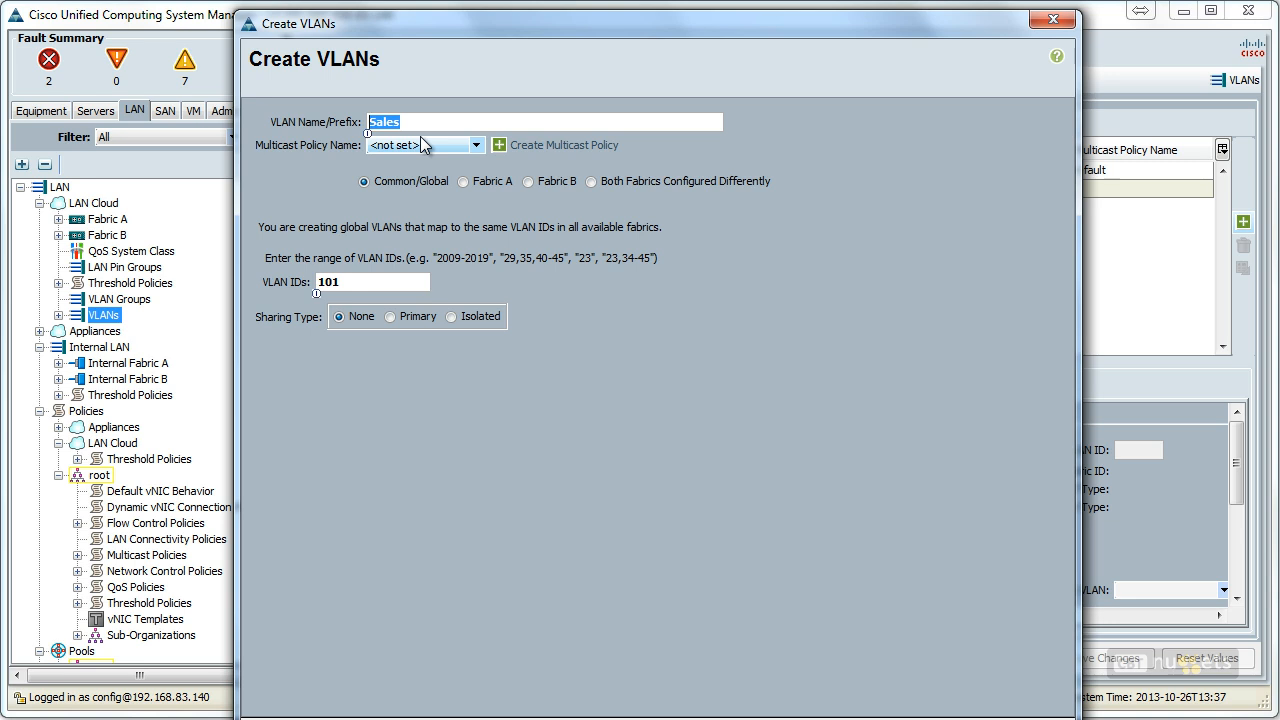
Step: Compare the Fabric A, Fabric B and Both Fabrics Configured Differently options for the new VLAN, ending on Common/Global
left_click(464, 184)
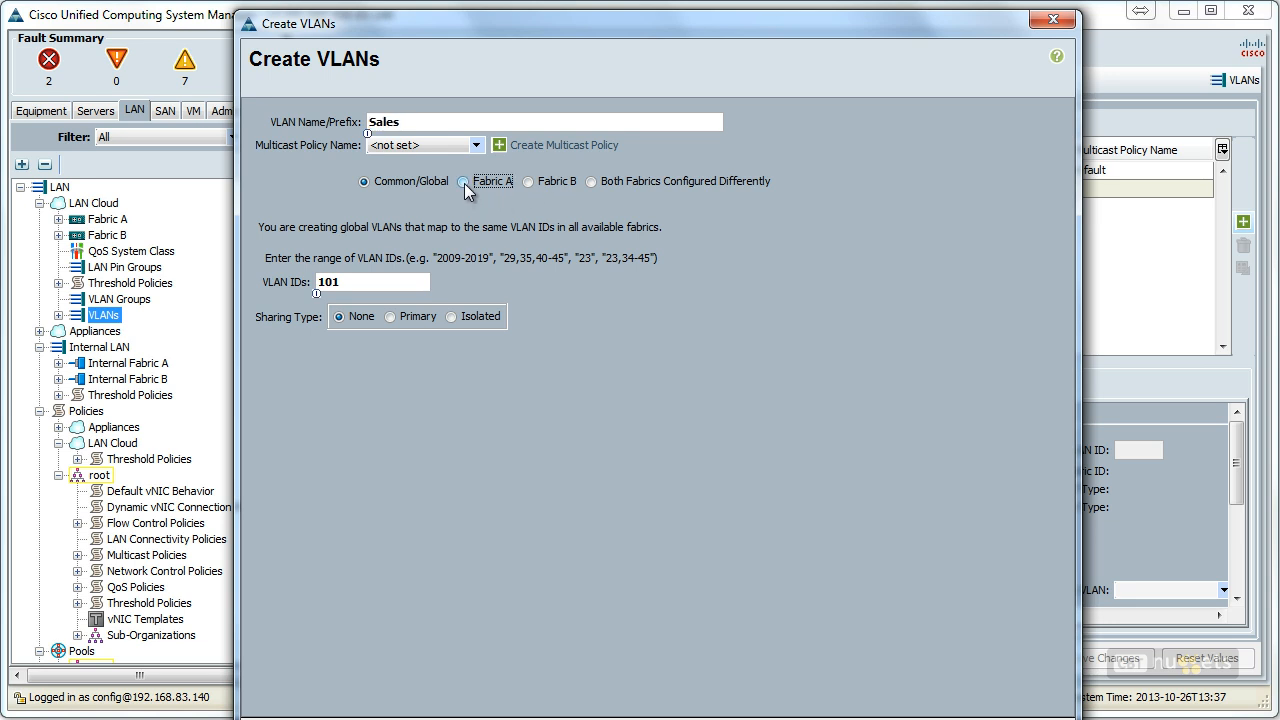
left_click(531, 181)
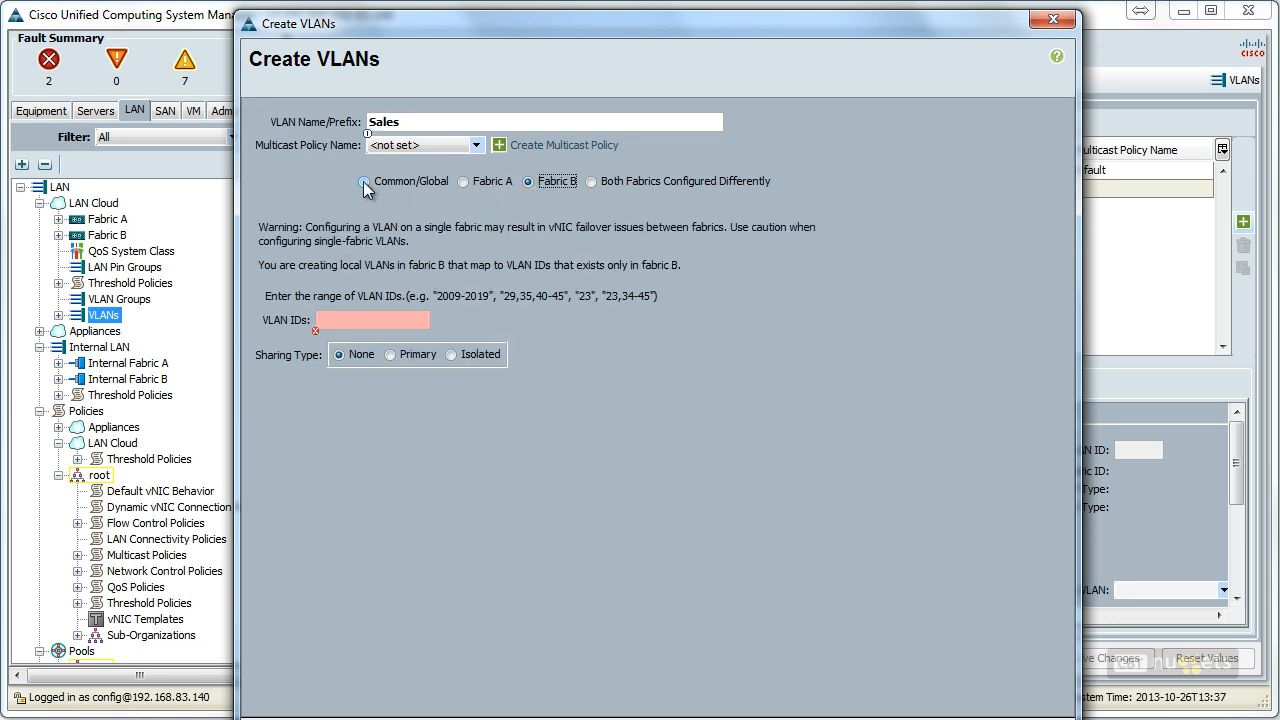
left_click(364, 182)
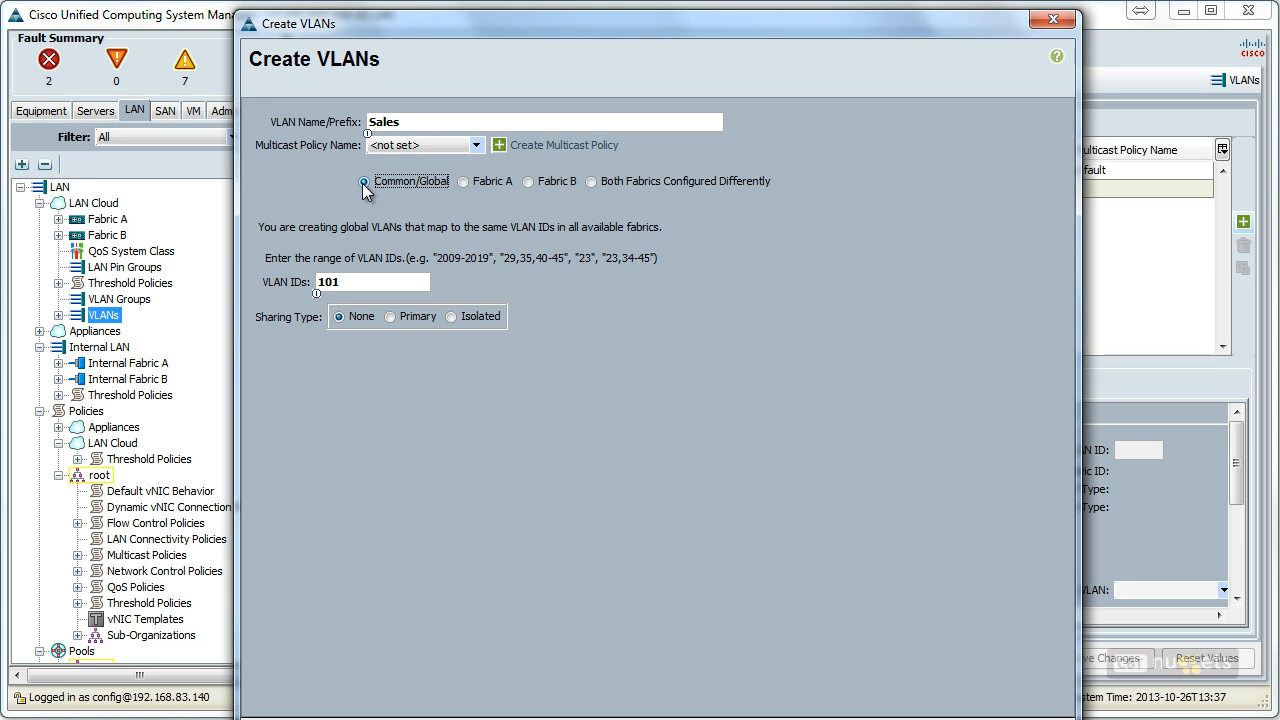
left_click(590, 181)
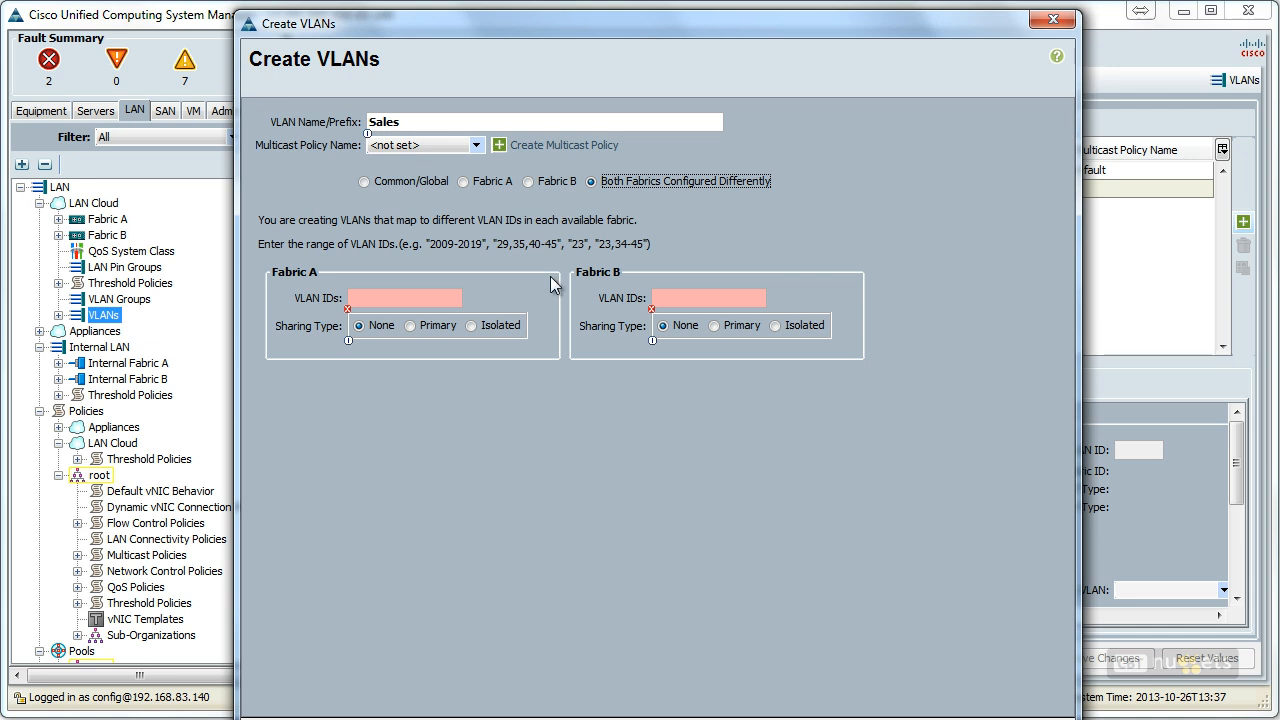
left_click(364, 182)
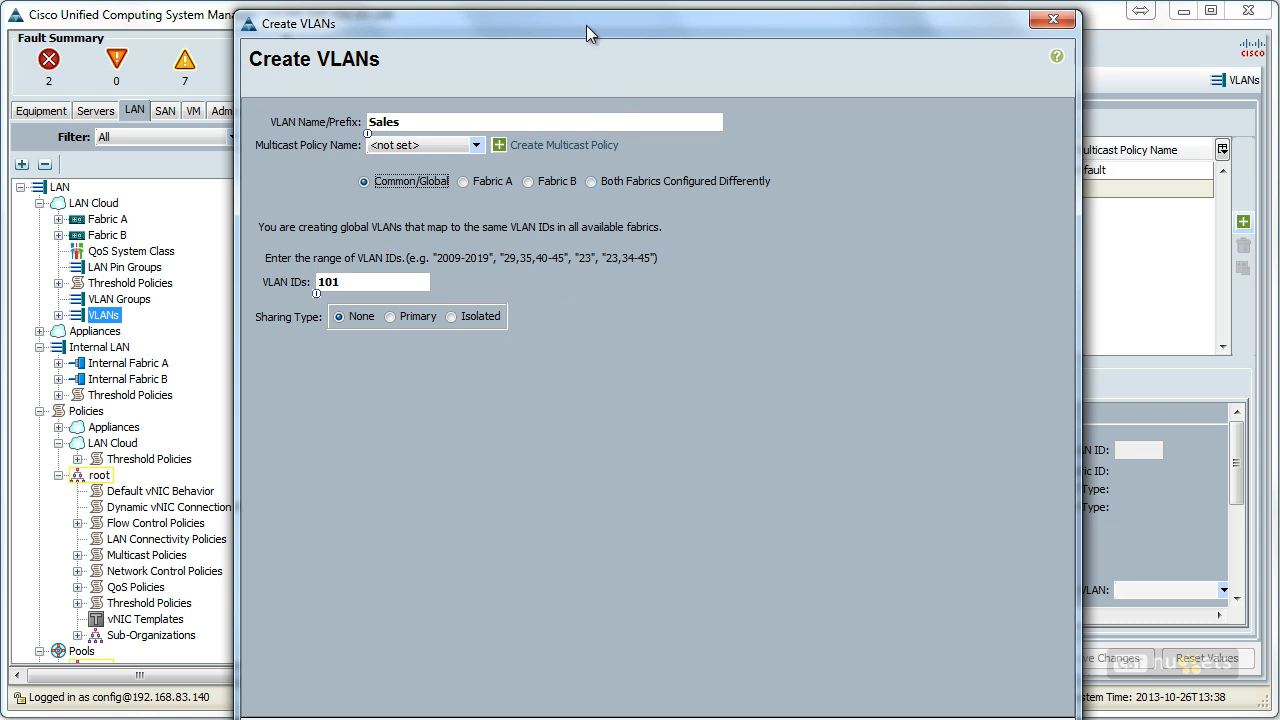
Step: Check the Sales VLAN configuration for overlaps with existing VLANs and close the results
left_click_drag(586, 23, 524, 0)
left_click(824, 624)
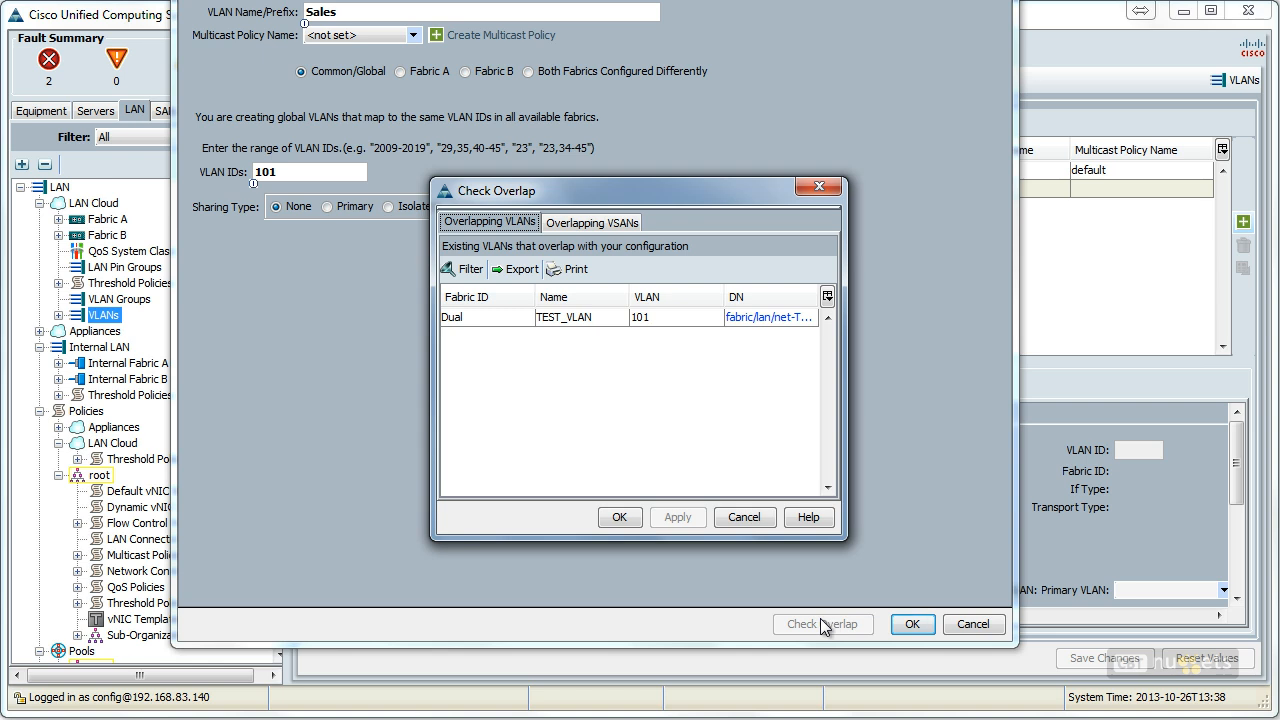
left_click(744, 517)
Step: Set the Sales VLAN's ID to 102 and create the VLAN
left_click(295, 171)
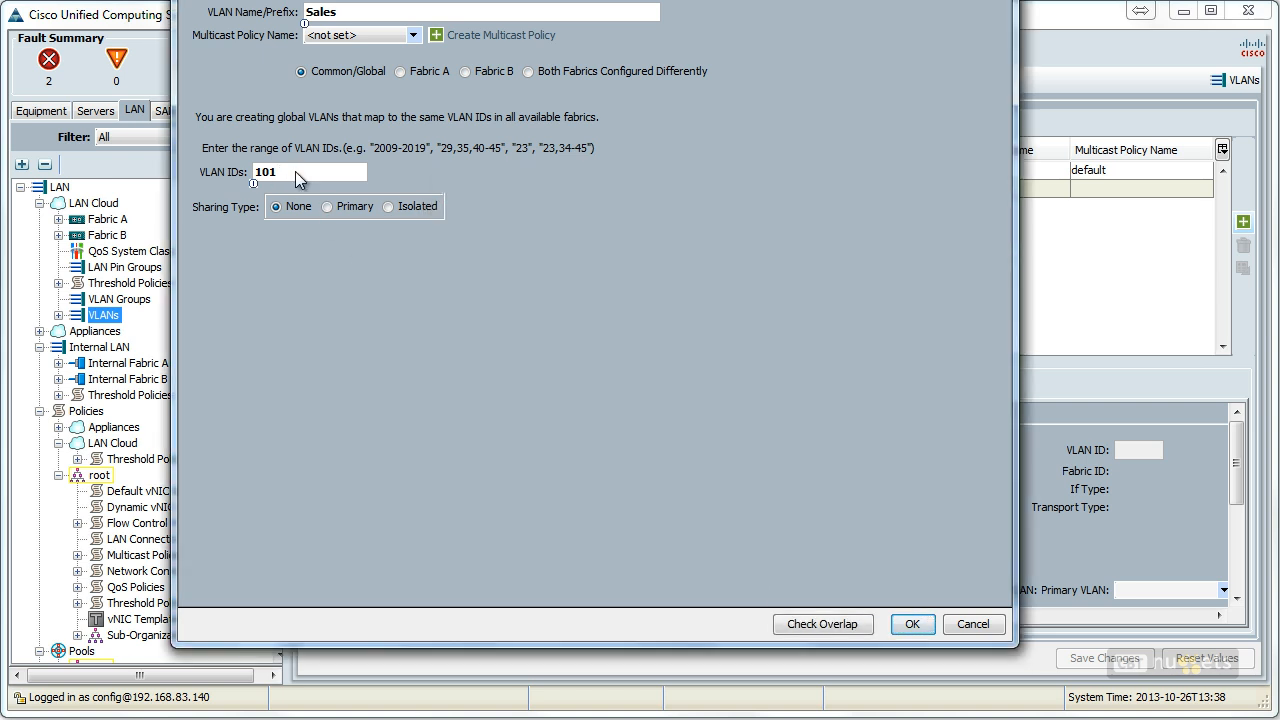
key("BackSpace")
type("2")
left_click(911, 624)
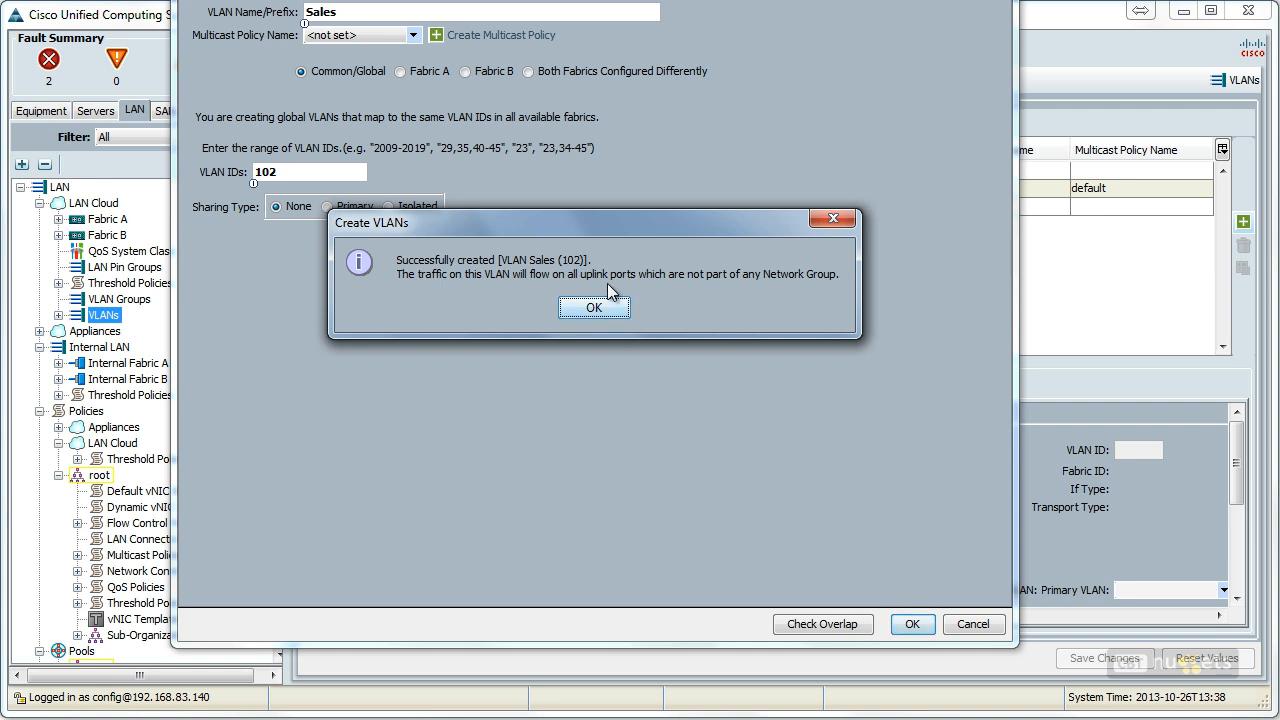
left_click(611, 308)
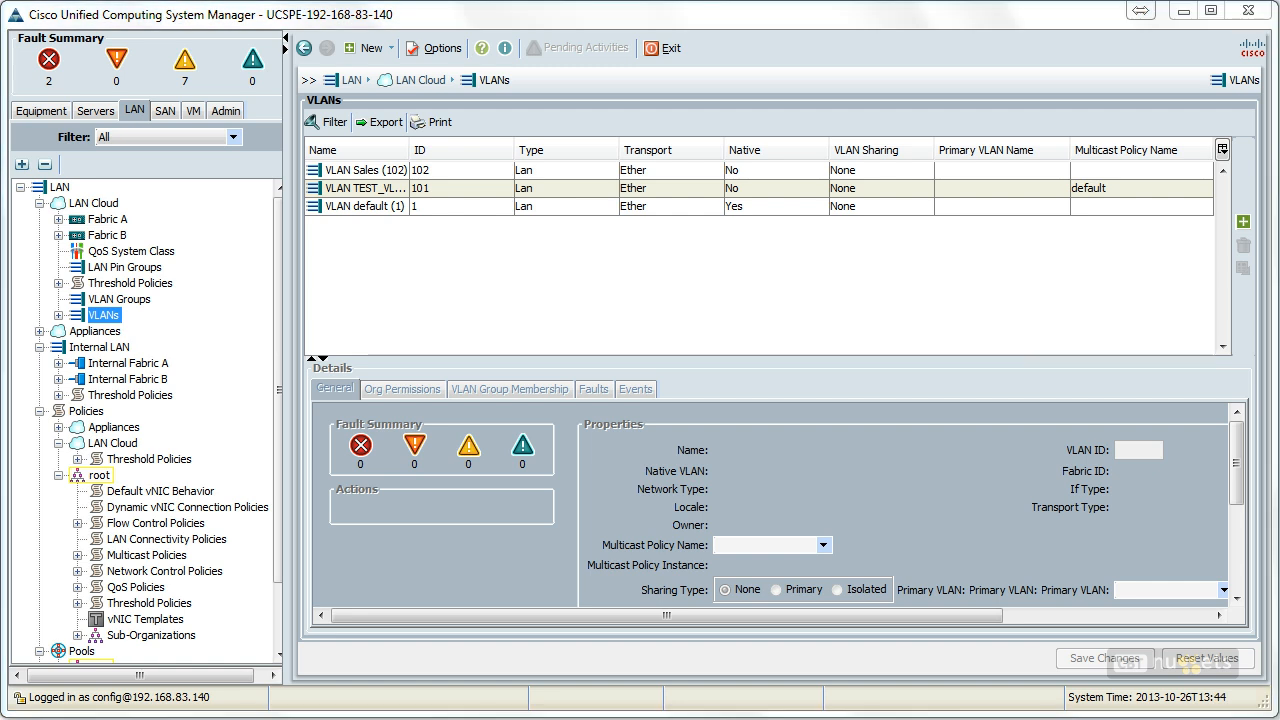
Step: Expand the LAN Cloud's VLANs and examine the properties of Sales, TEST_VLAN and the default VLAN
left_click(58, 315)
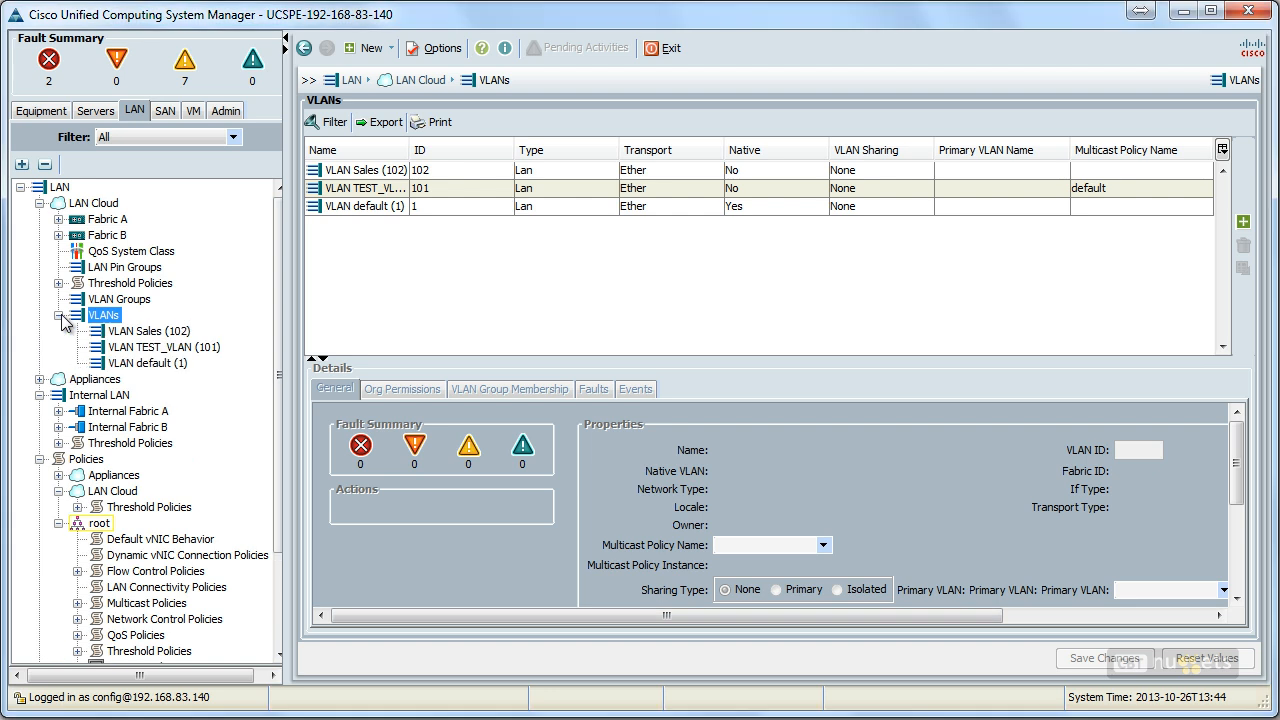
left_click(152, 338)
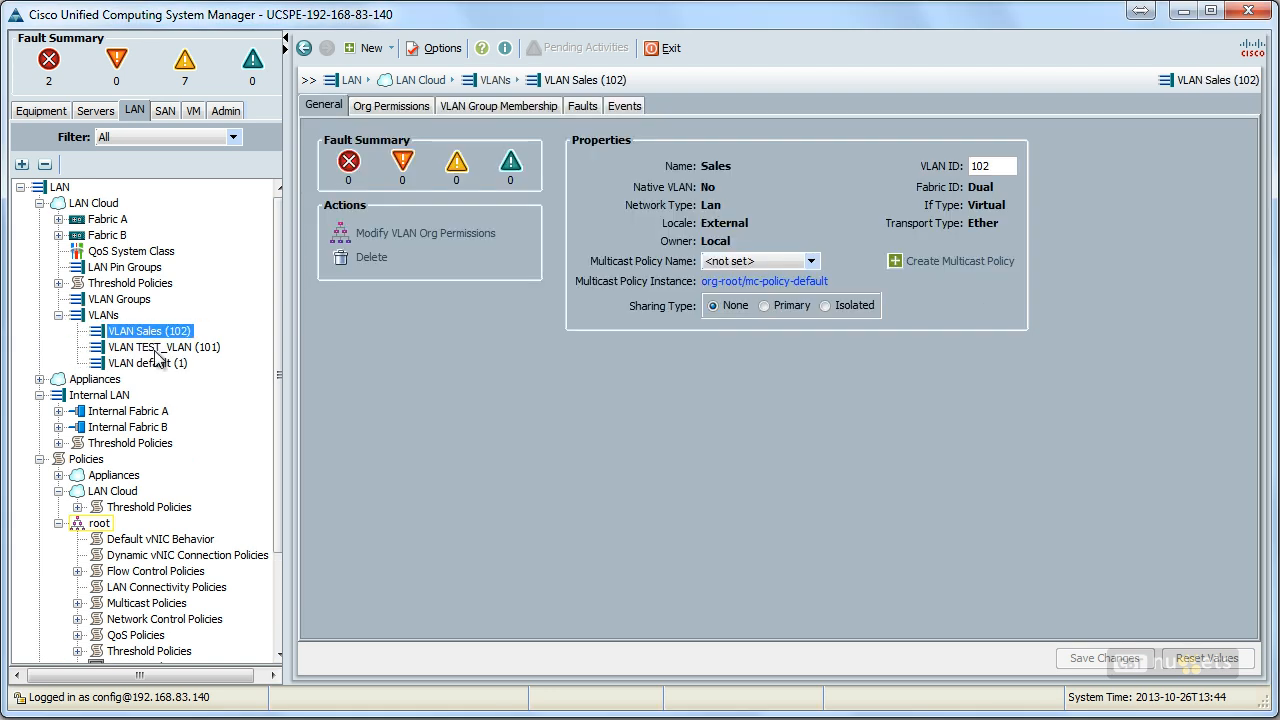
left_click(157, 350)
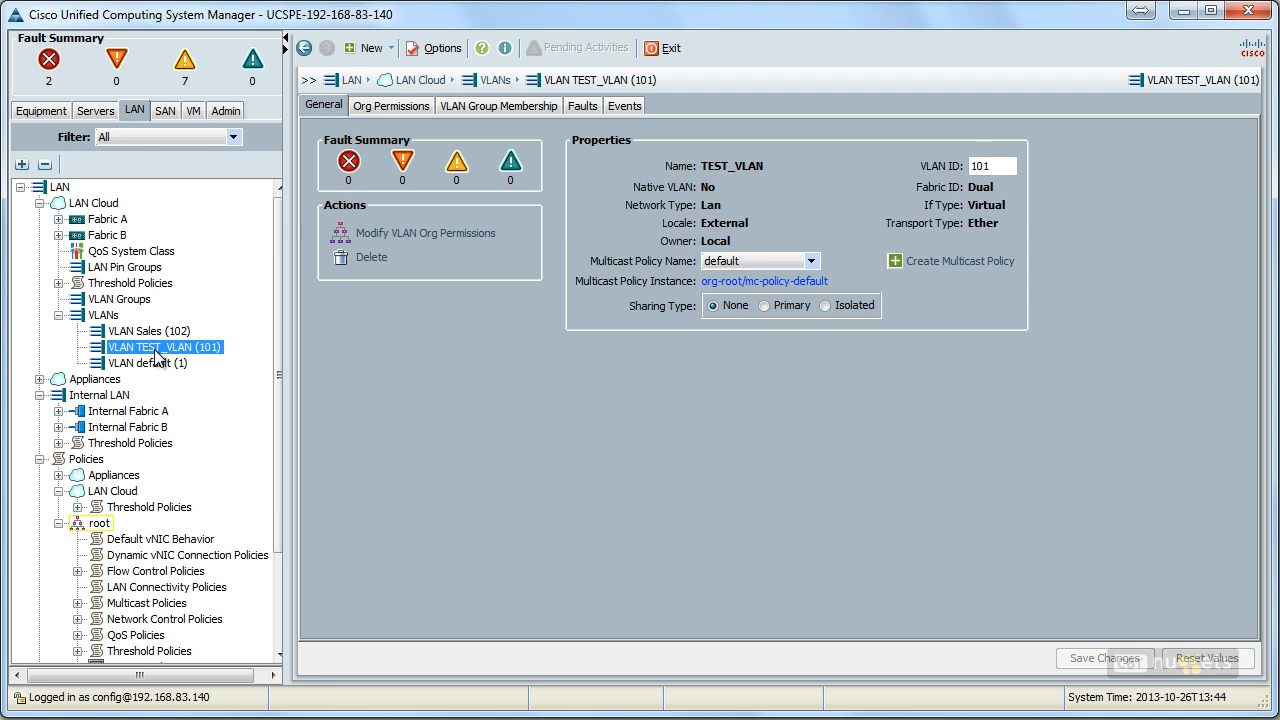
left_click(150, 365)
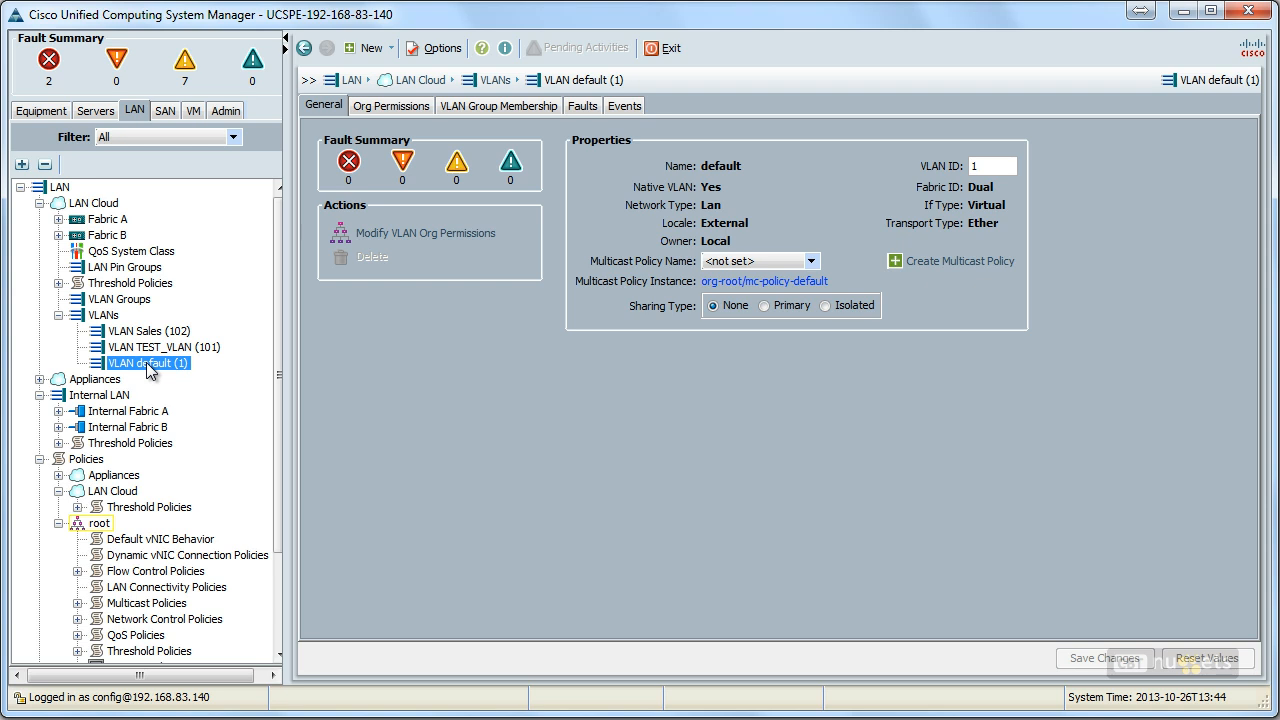
Step: Create a VLAN named FabricB_Test that exists only in Fabric B, with VLAN ID 200
left_click(104, 316)
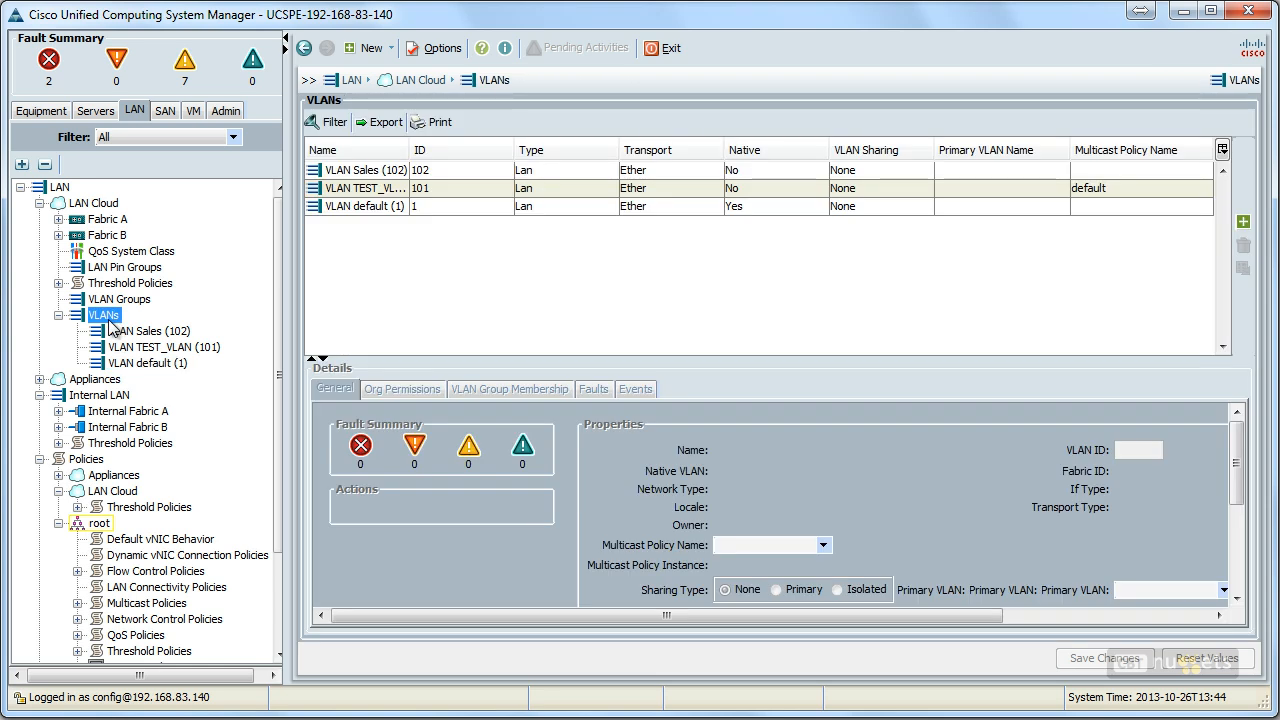
left_click(1243, 222)
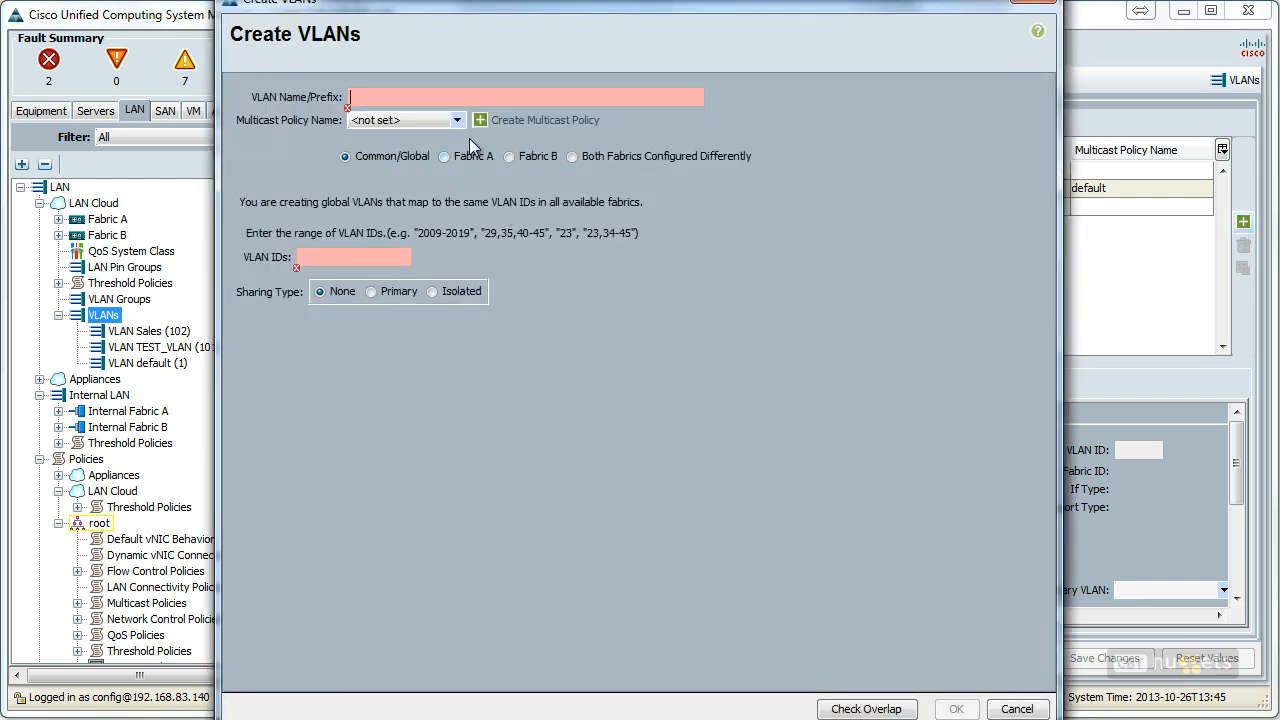
type("F")
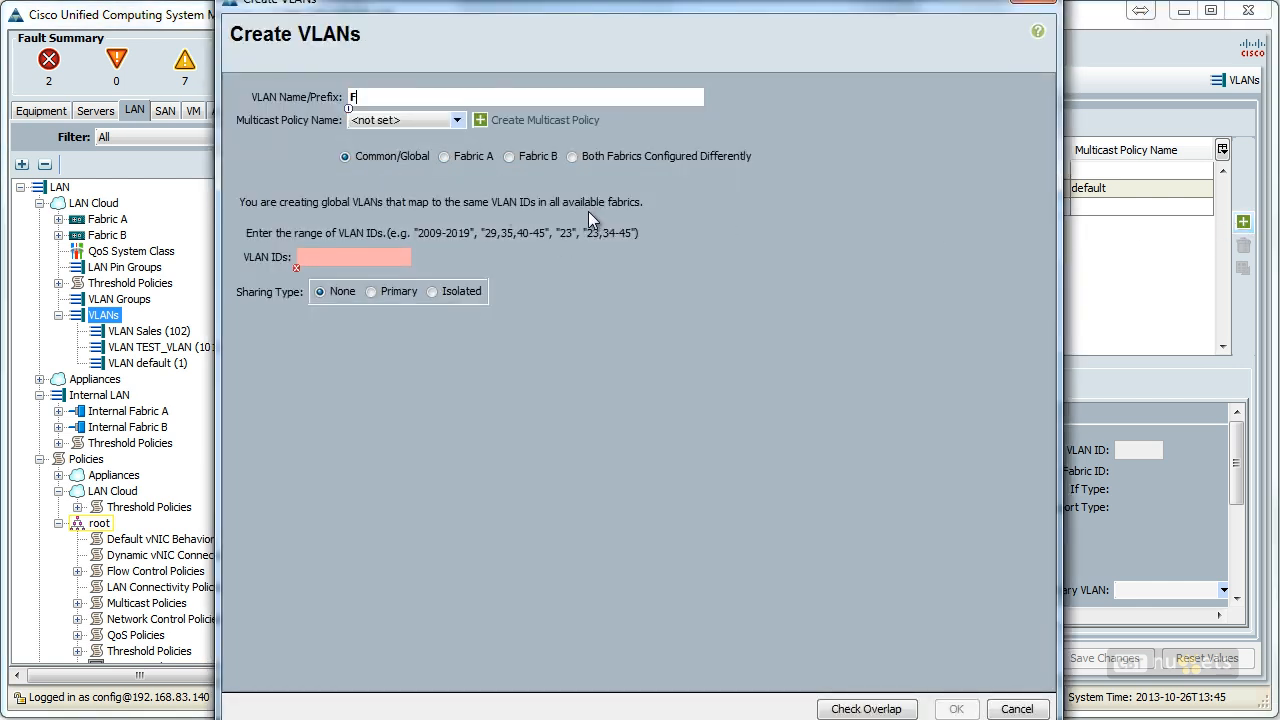
type("abricB_Test")
left_click(508, 156)
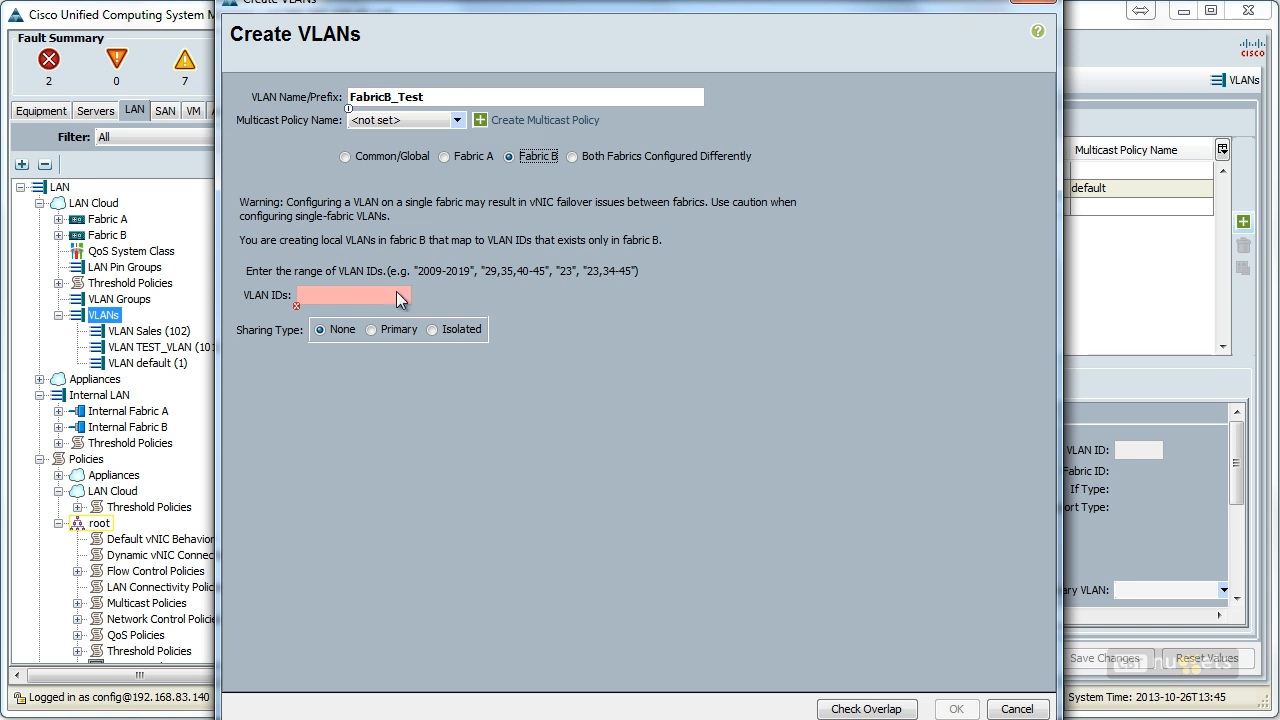
left_click(338, 295)
type("200")
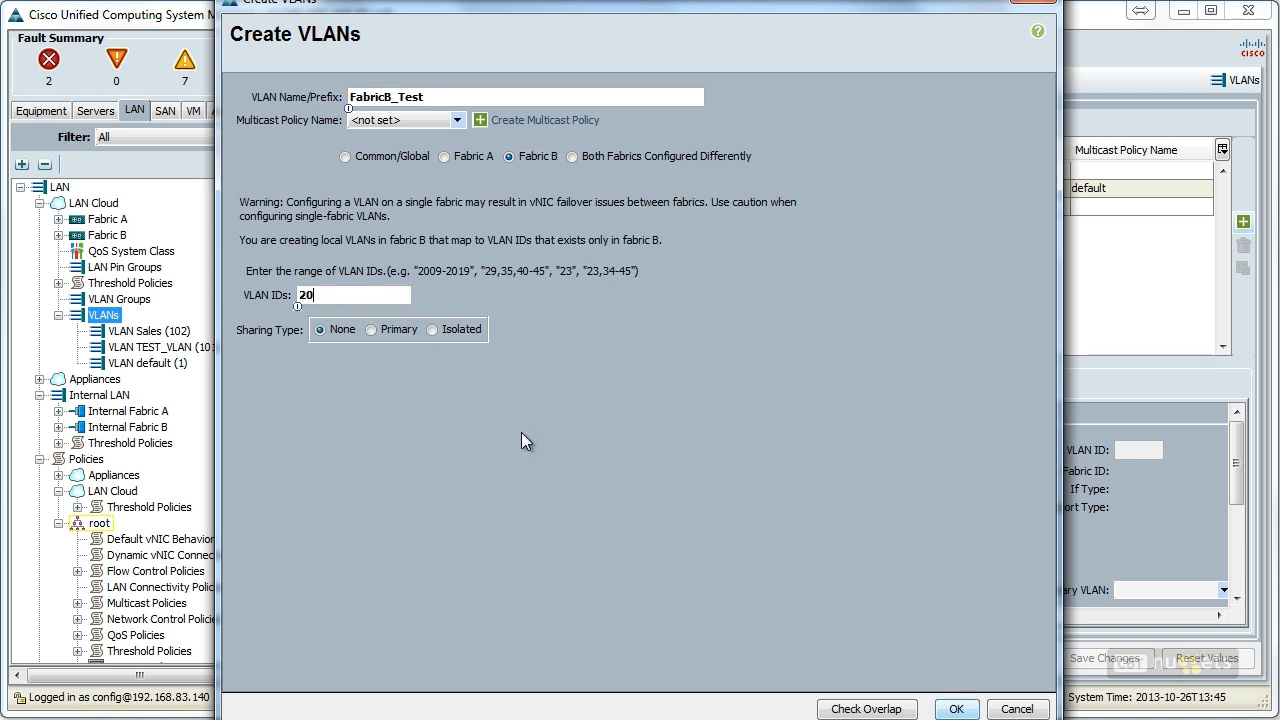
left_click(953, 709)
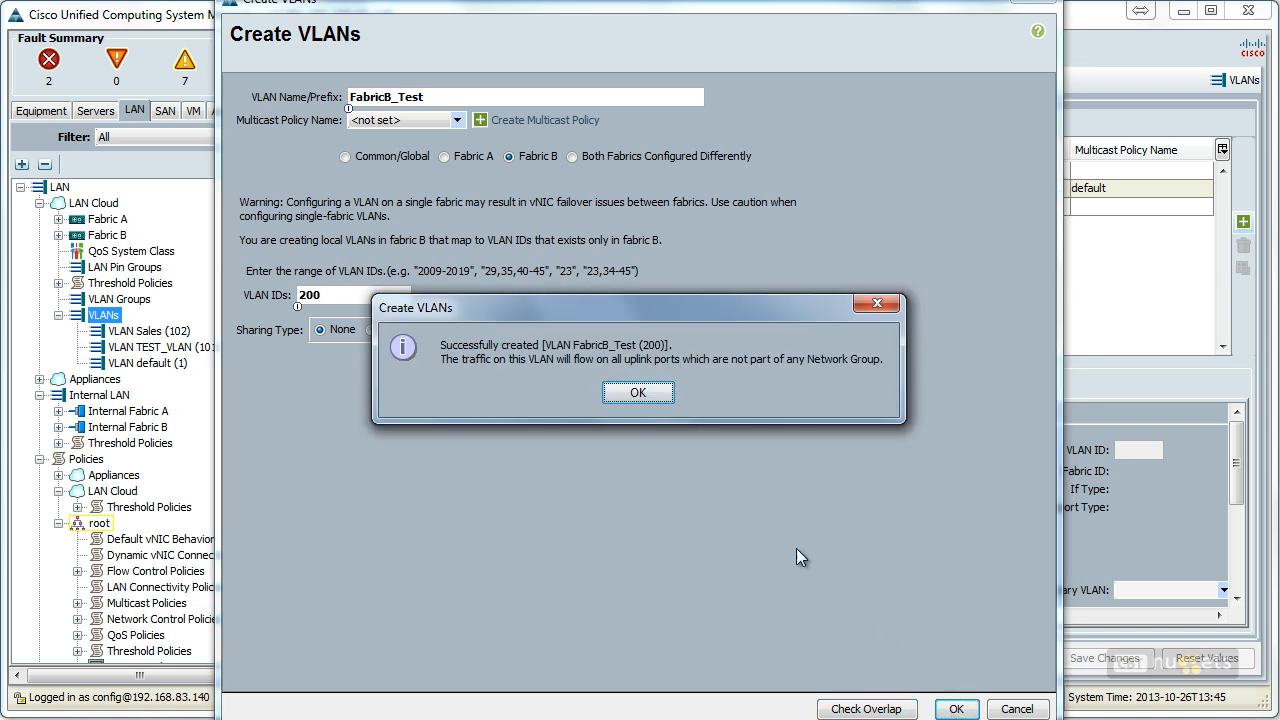
left_click(648, 392)
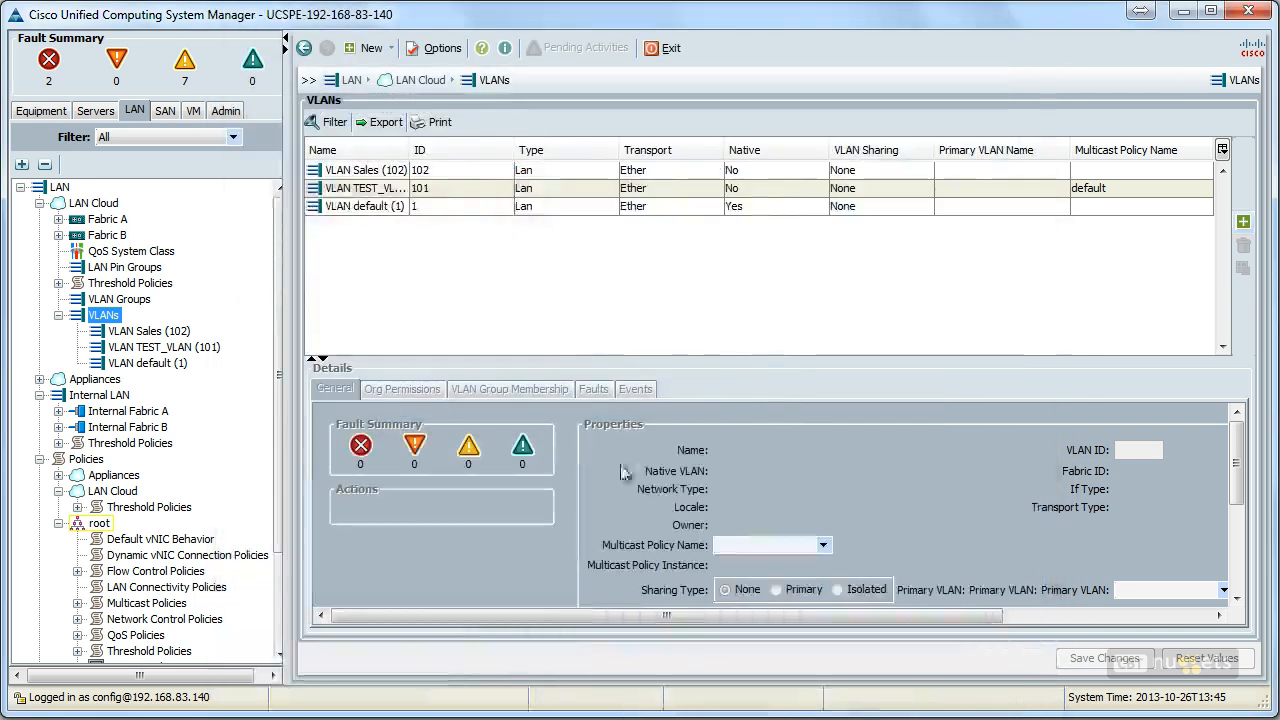
Step: Examine the VLANs under Fabric B in the LAN Cloud and return to the LAN Cloud's global VLANs
scroll(104, 282, "down", 1)
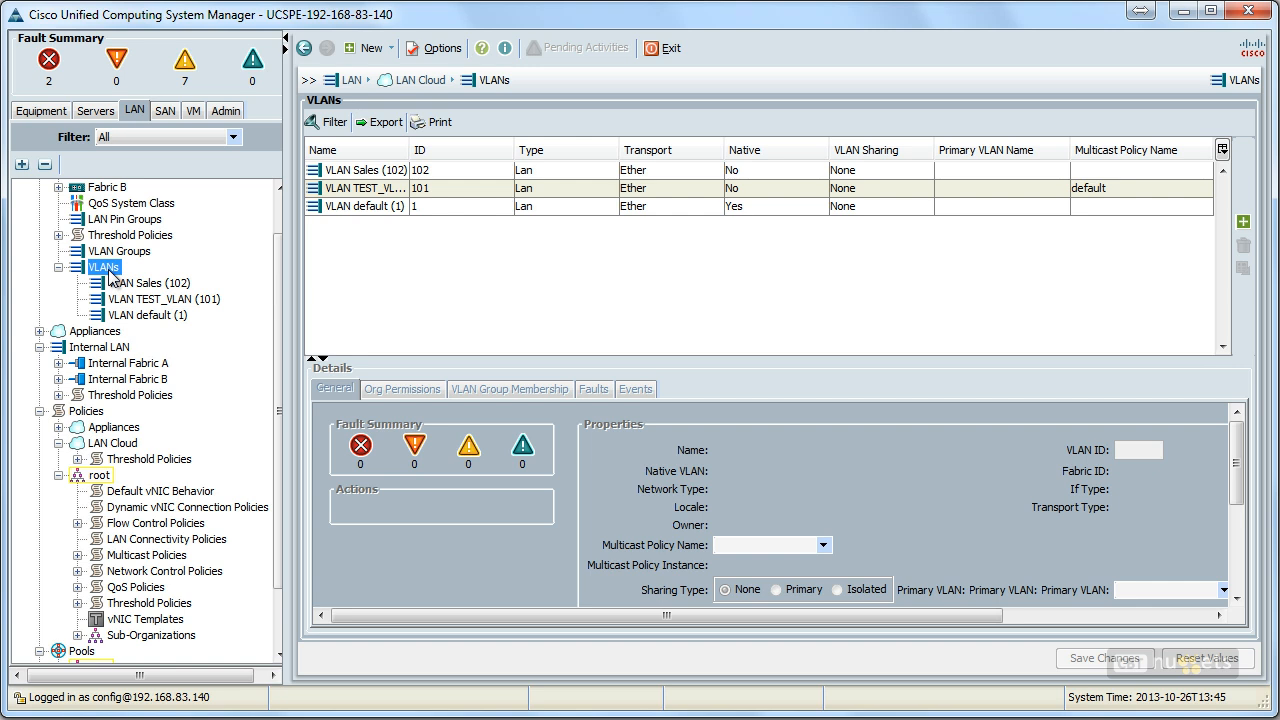
left_click_drag(280, 386, 281, 330)
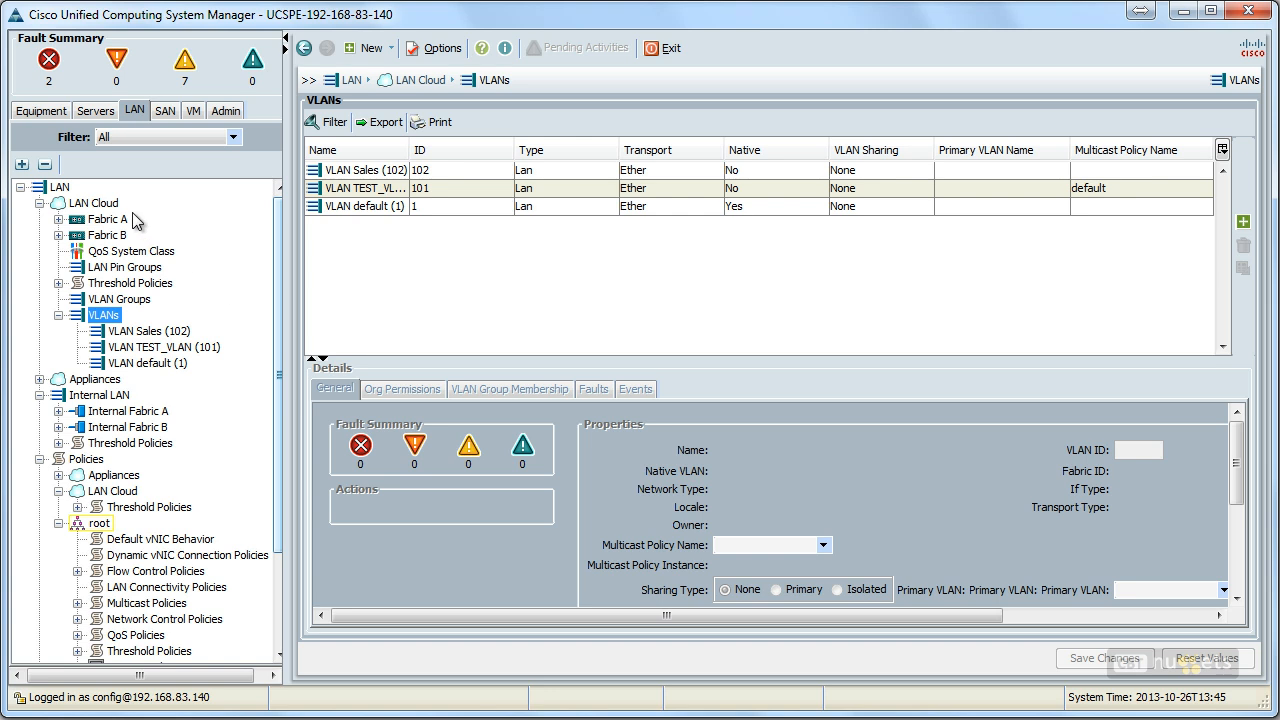
left_click(98, 205)
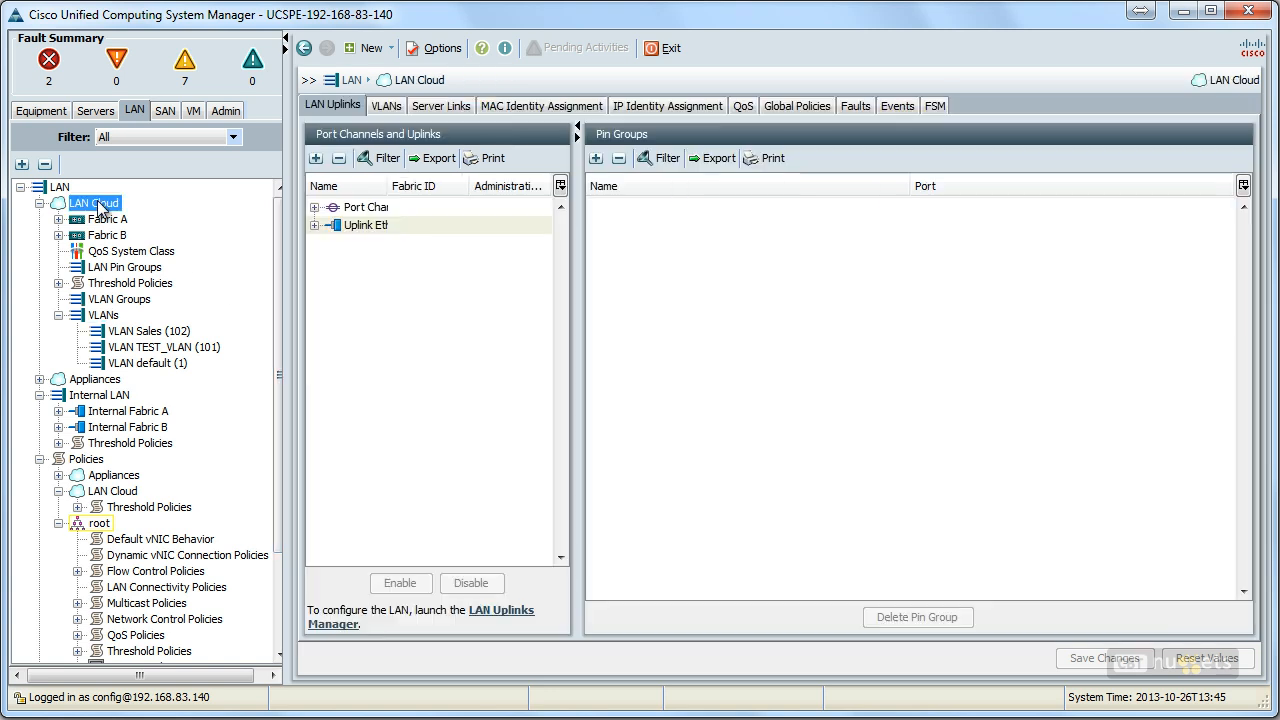
left_click(82, 237)
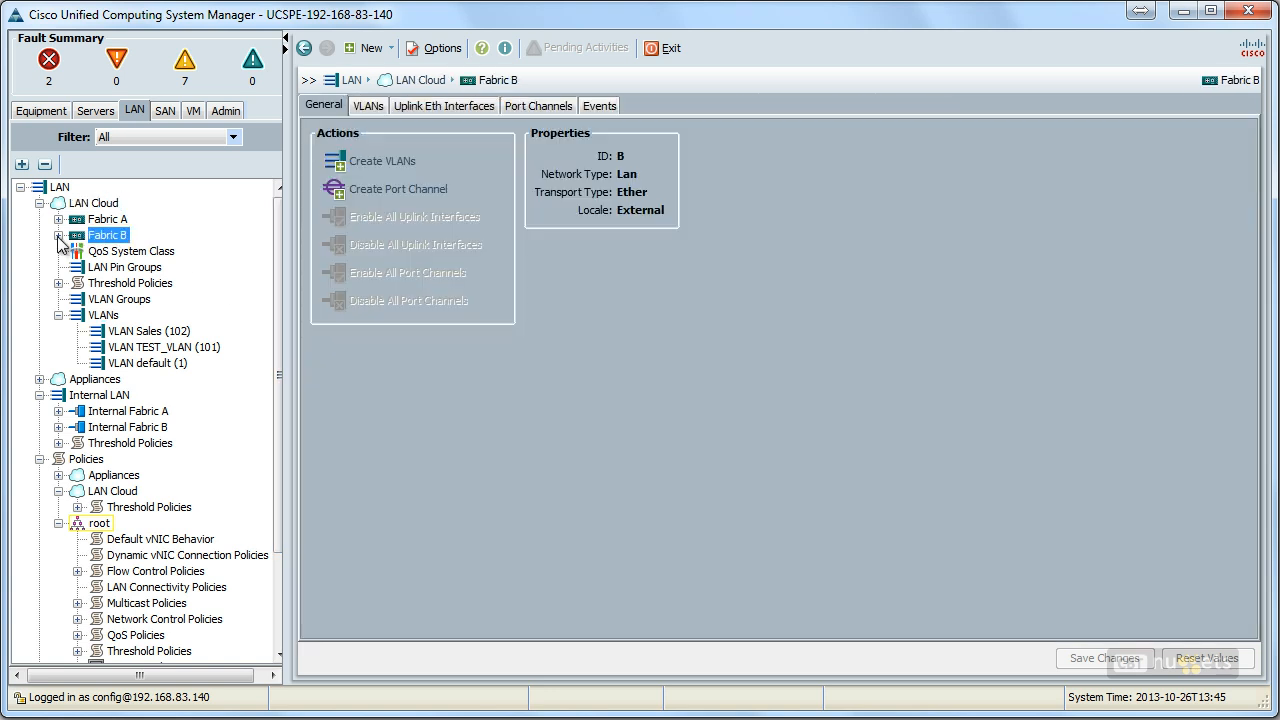
left_click(58, 236)
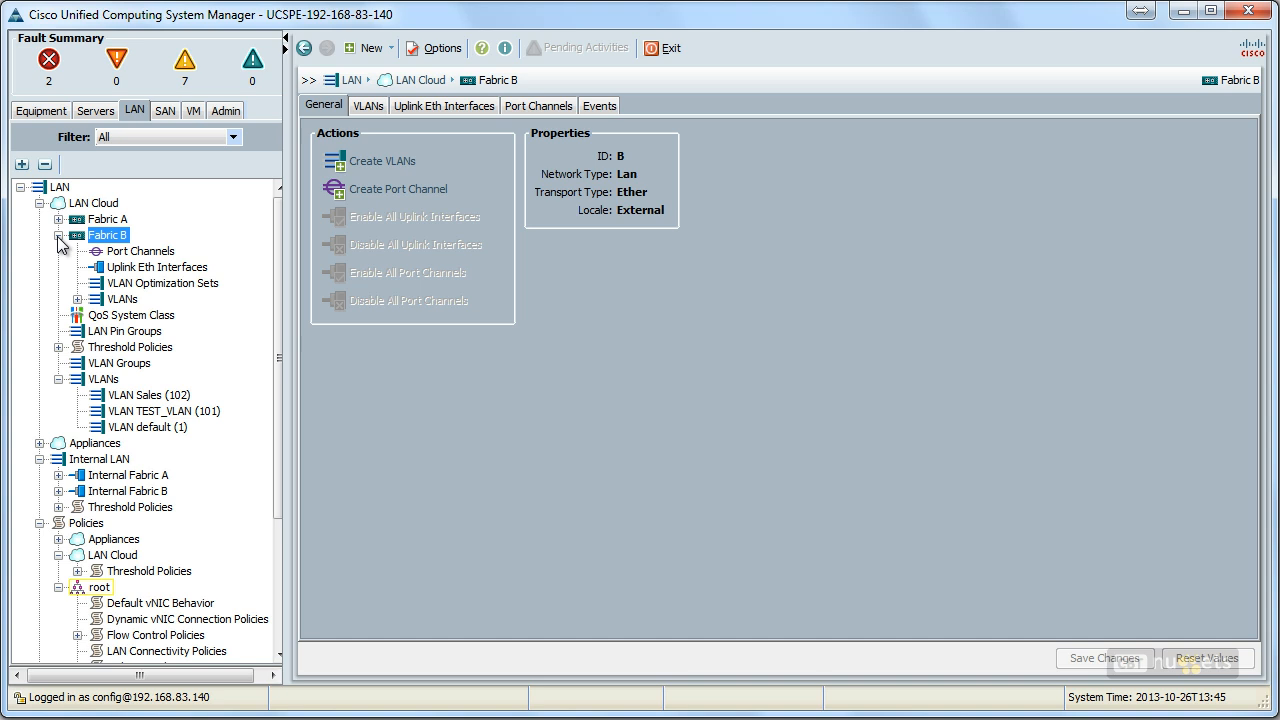
left_click(124, 300)
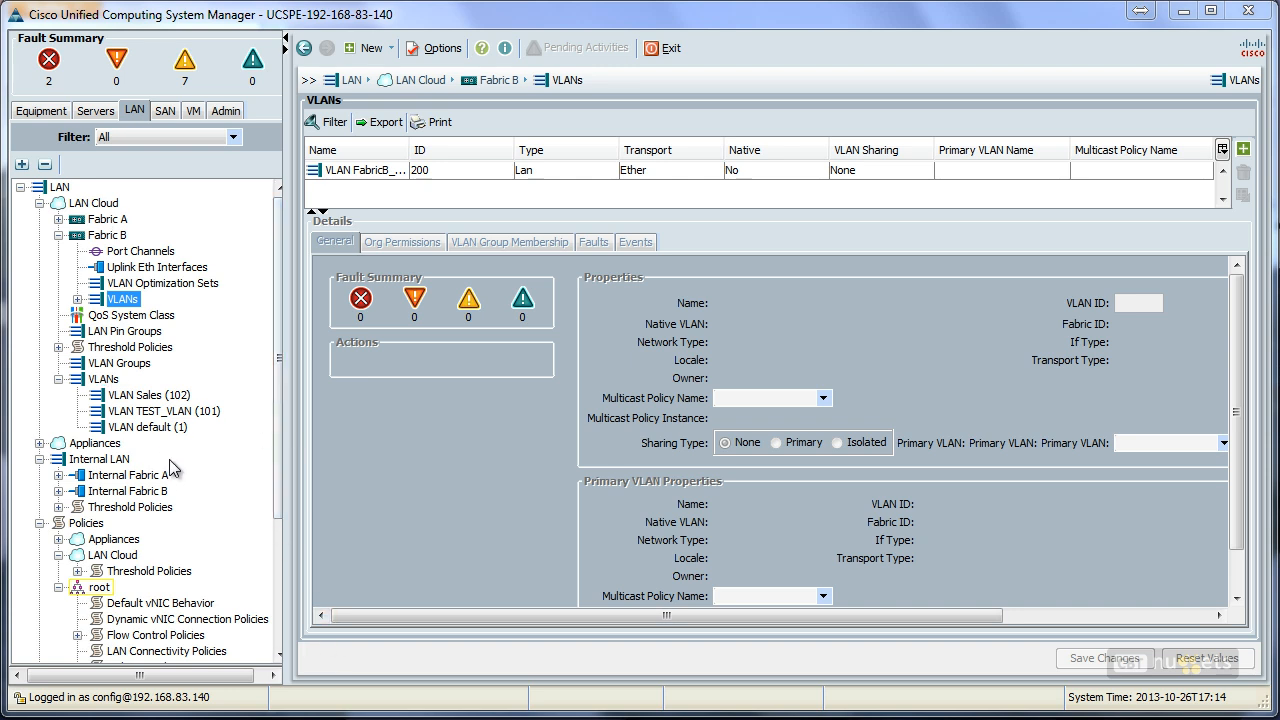
left_click(114, 380)
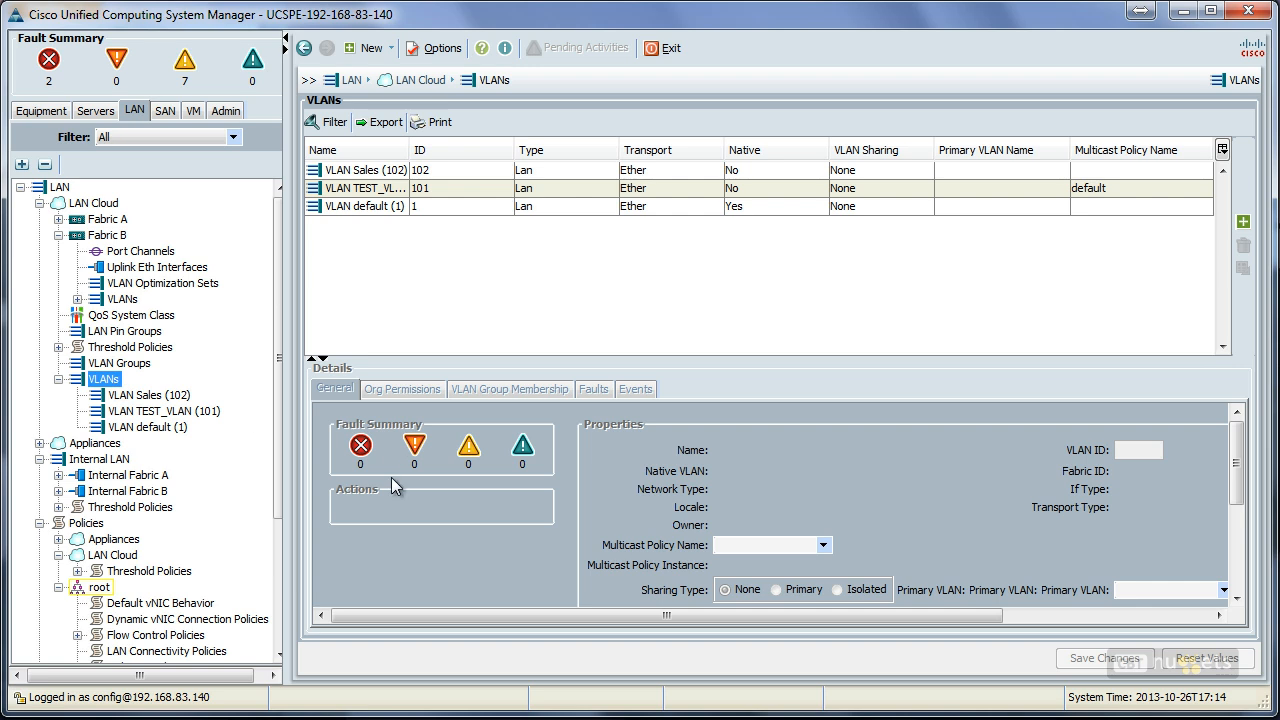
Step: Start a new set of common/global VLANs with the name prefix RandD_VLANs and the VLAN ID range 210-280
left_click(1243, 221)
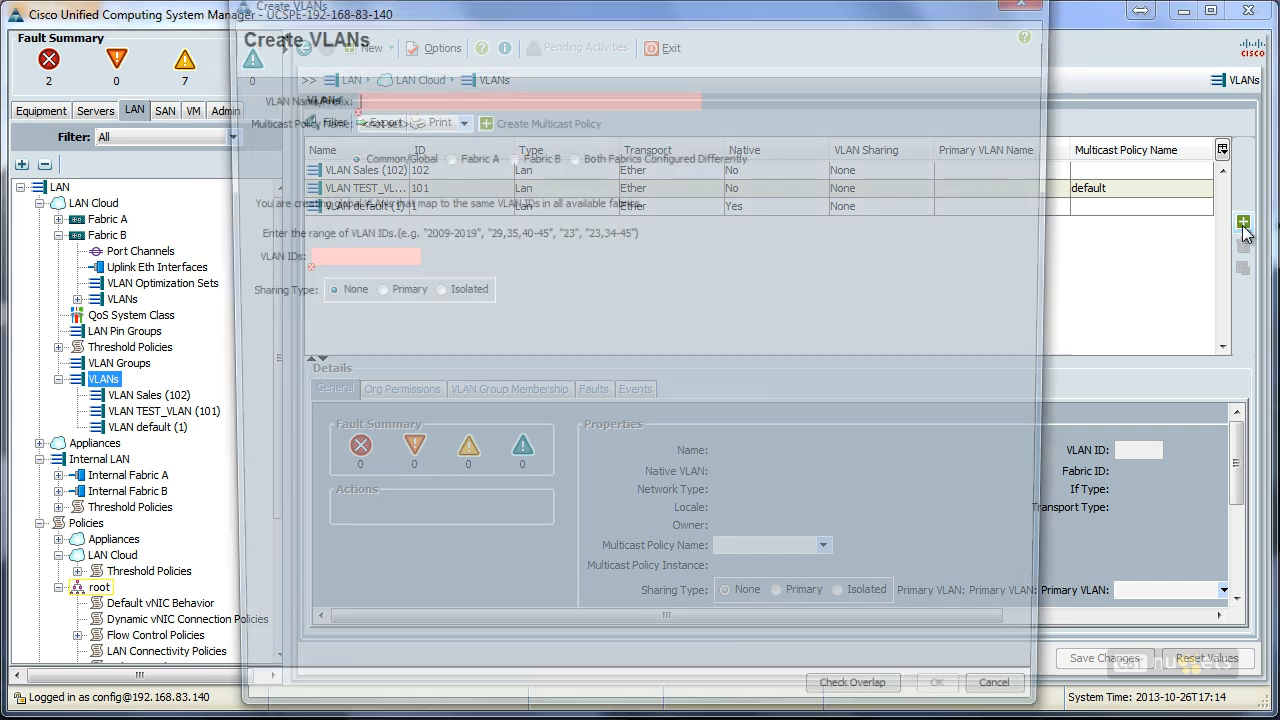
left_click_drag(660, 5, 699, 117)
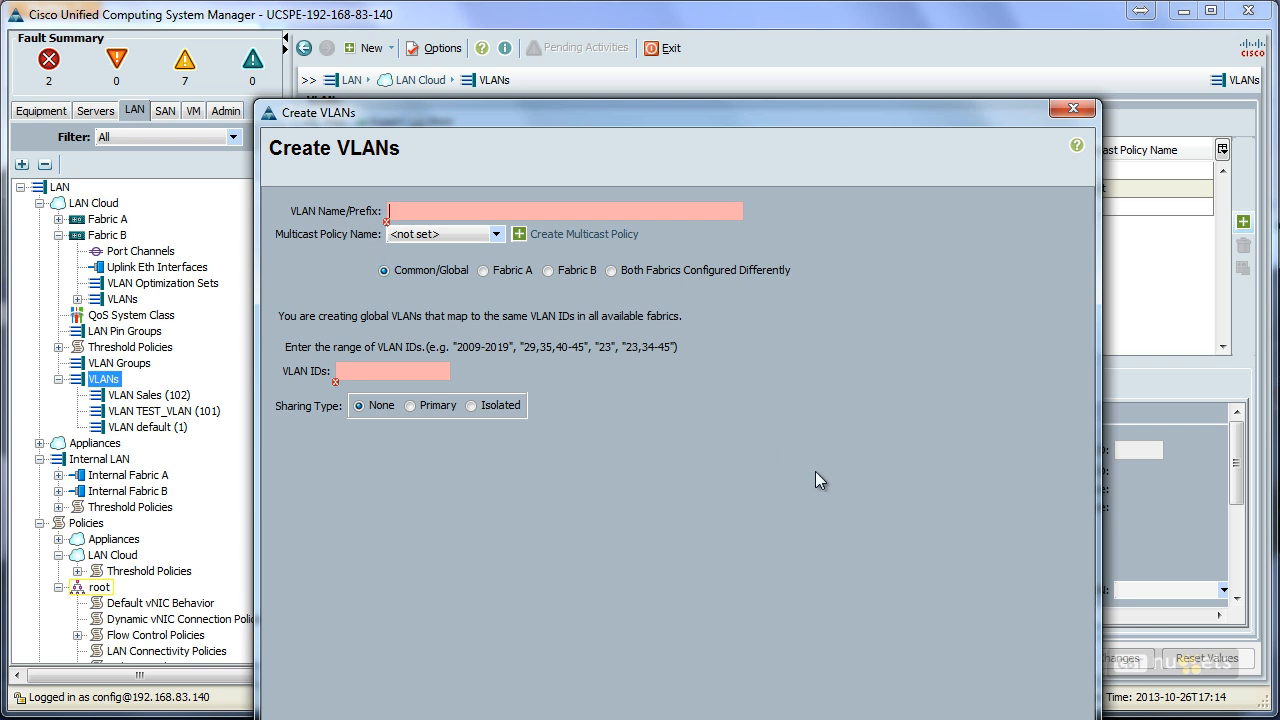
type("R")
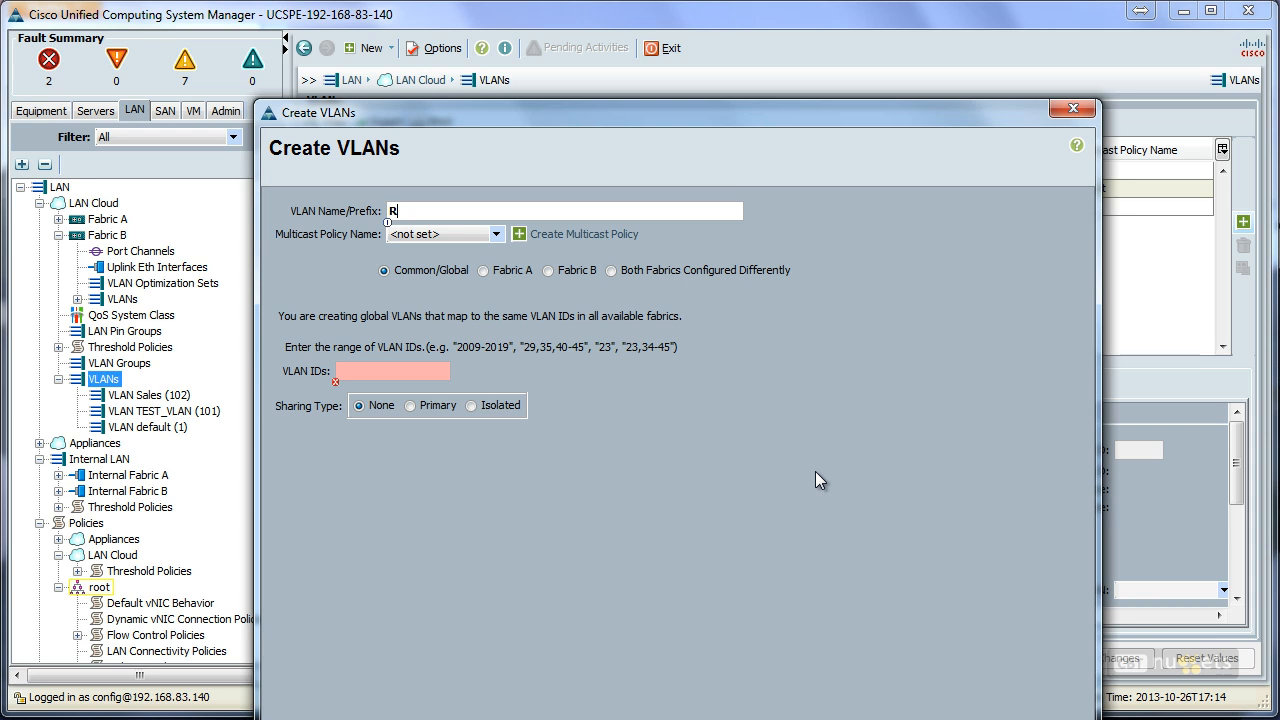
type("and")
type("D")
type("_VLANs")
type("210-2")
type("80")
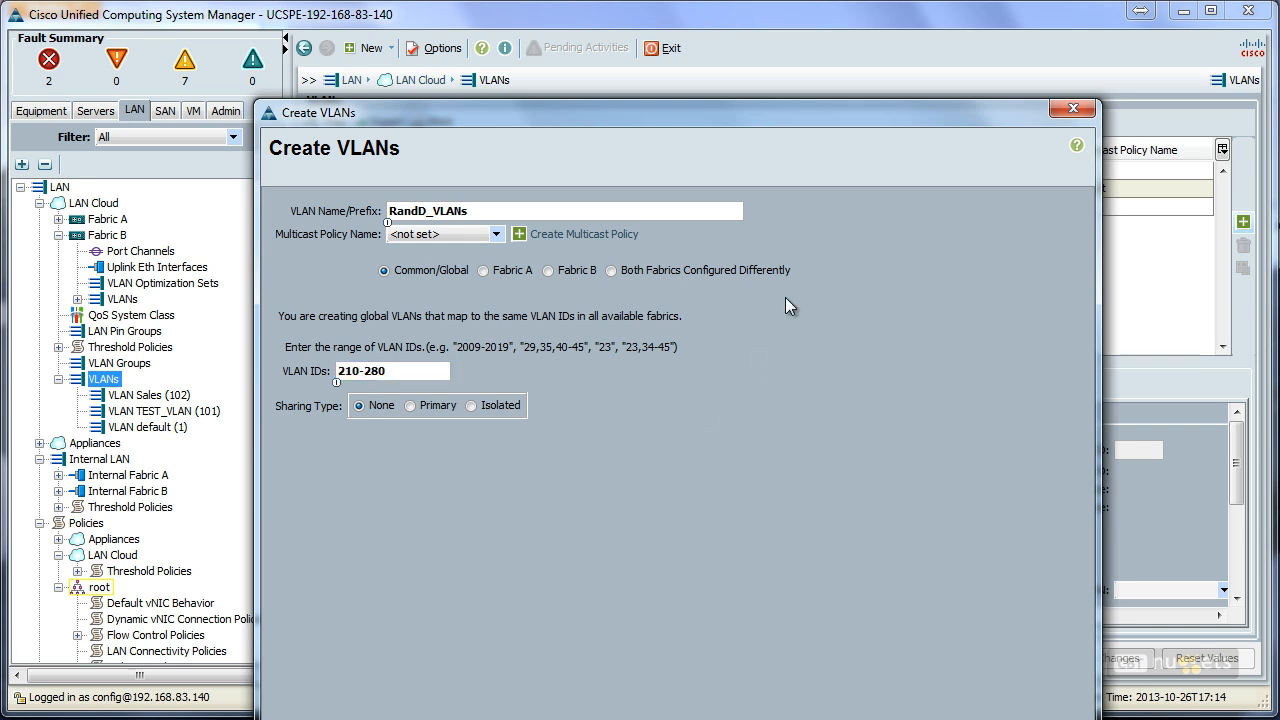
Step: Check the RandD_VLANs range for overlaps with existing VLANs and create the VLANs
left_click_drag(701, 109, 693, 99)
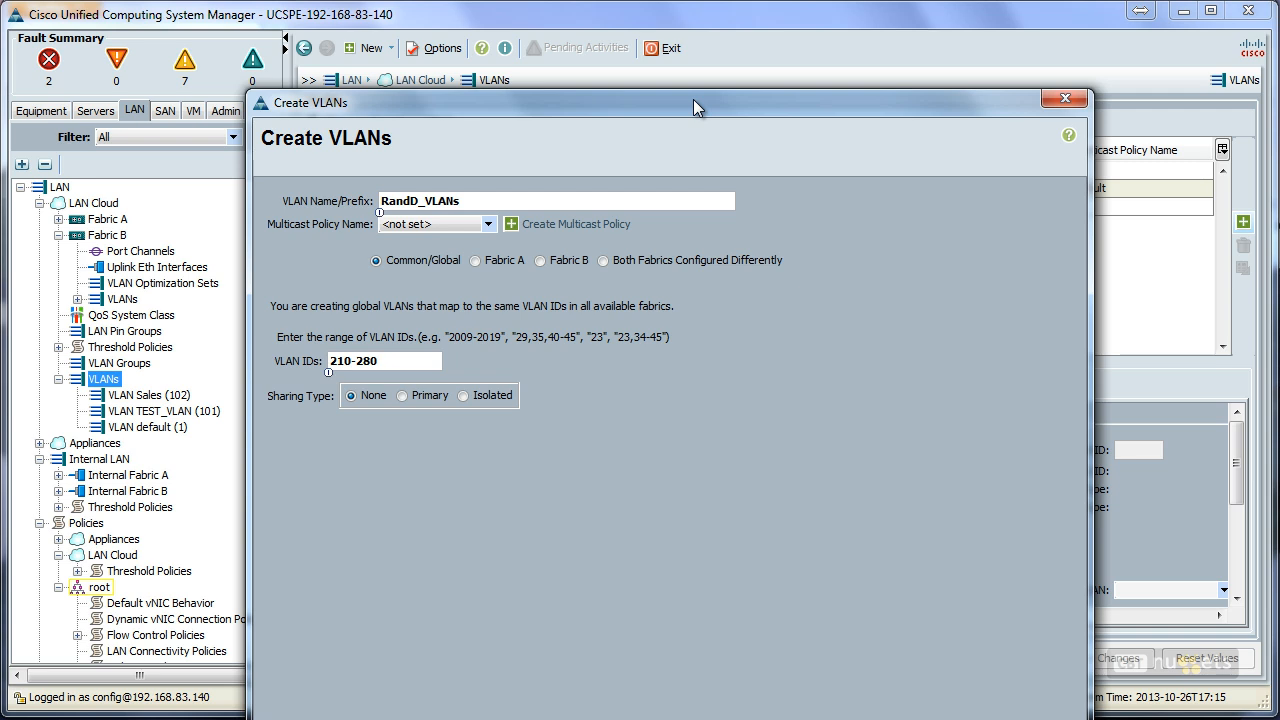
left_click_drag(693, 99, 656, 0)
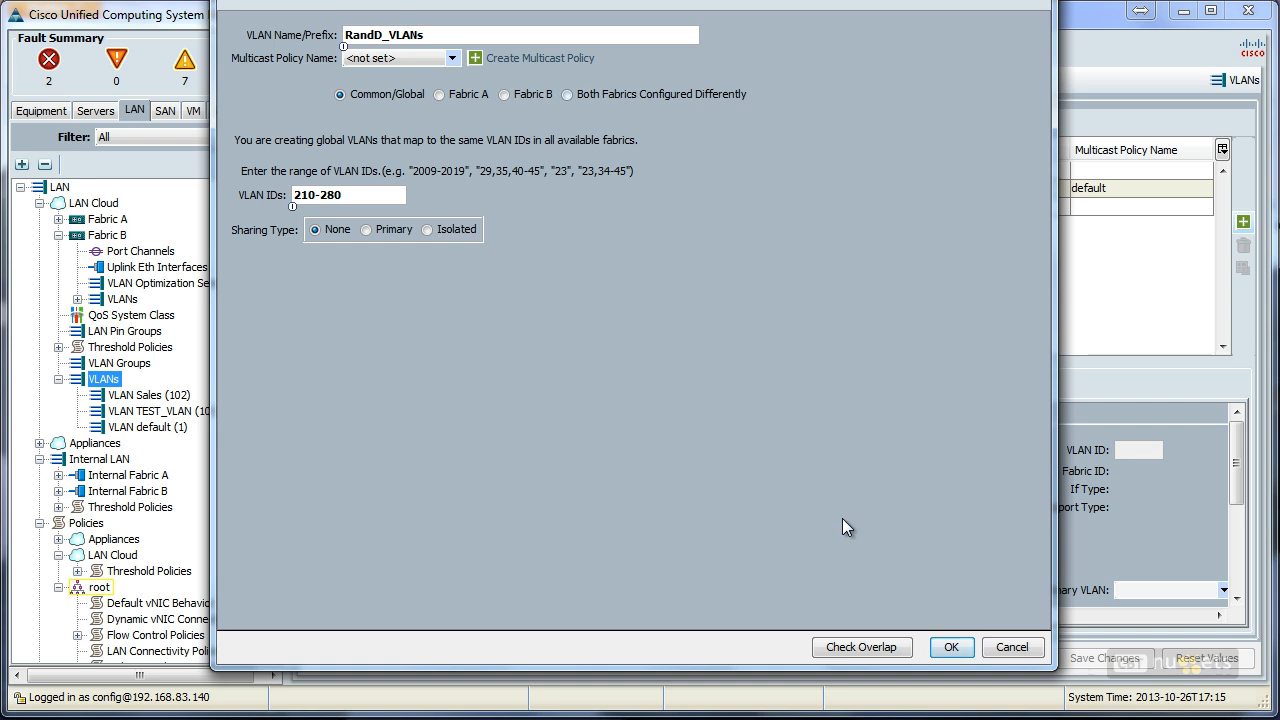
left_click(878, 651)
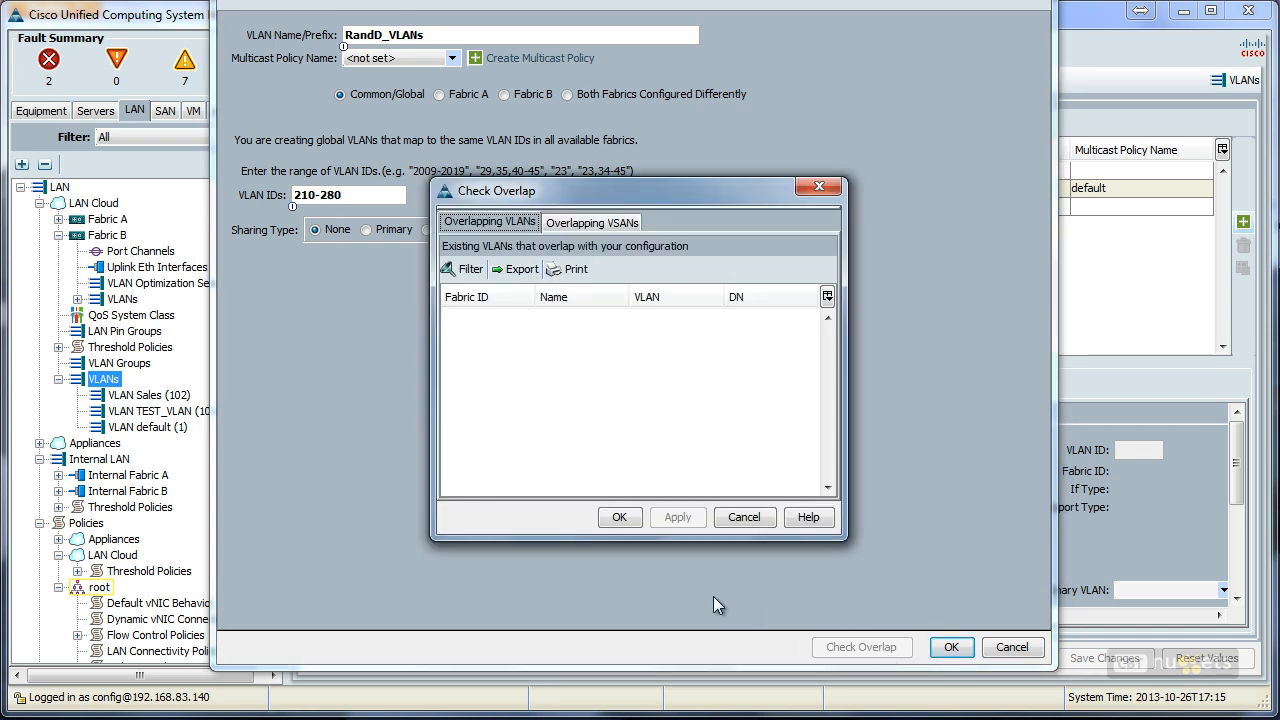
left_click(619, 517)
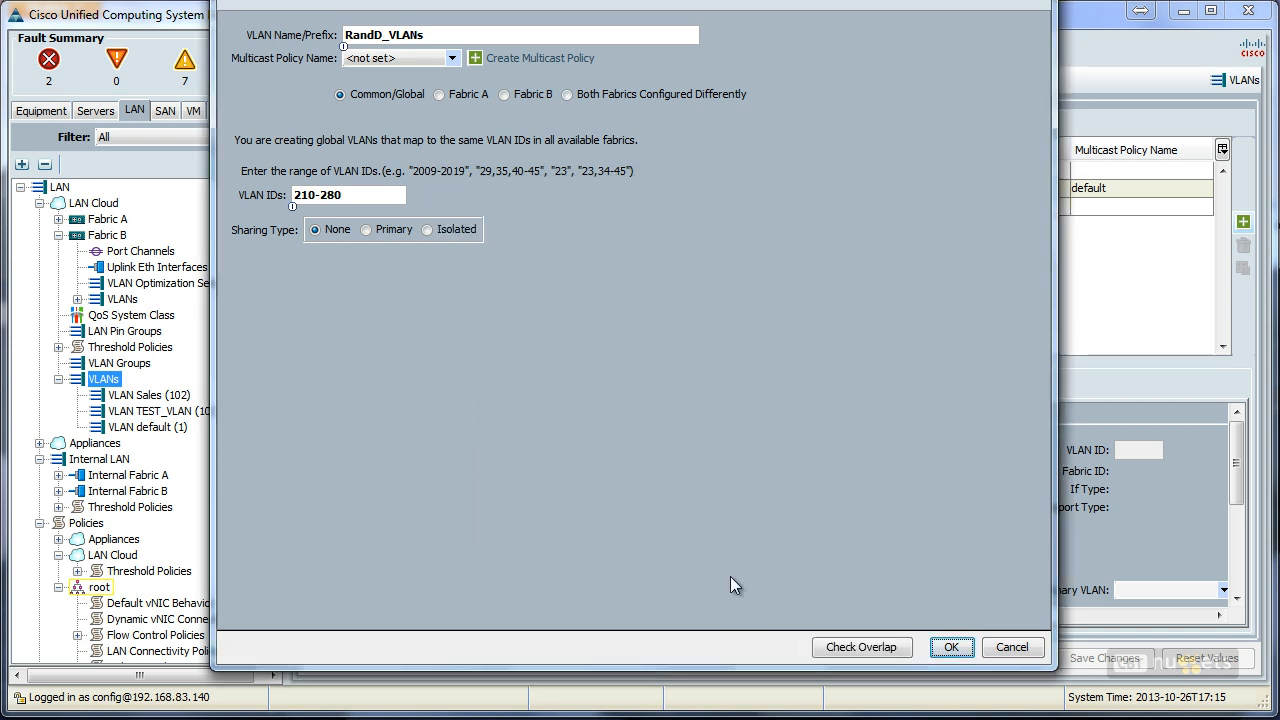
left_click(951, 647)
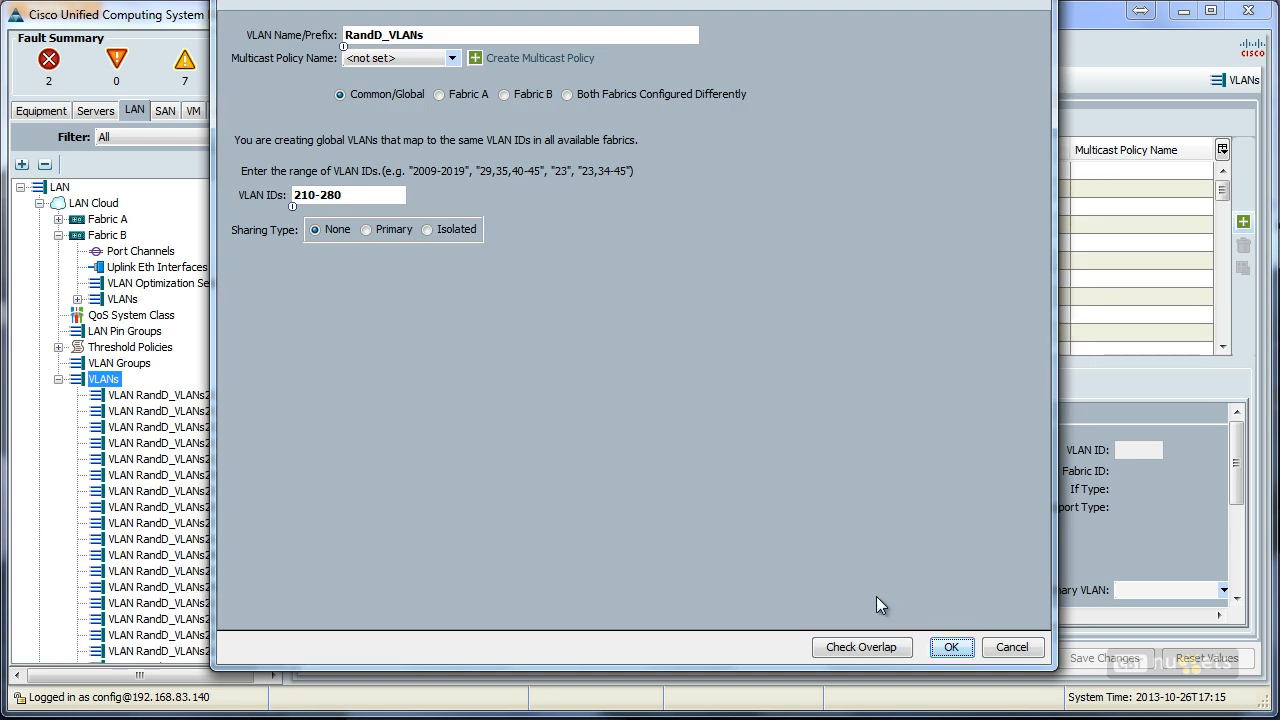
left_click_drag(876, 248, 872, 345)
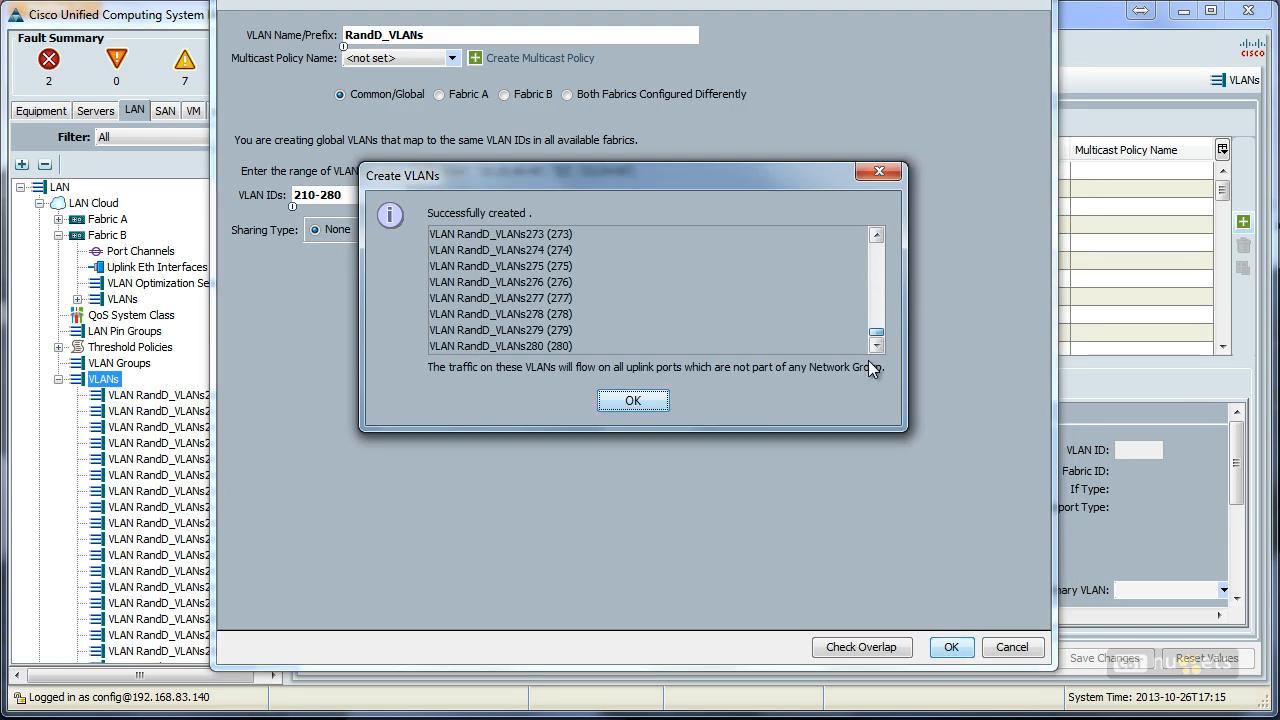
left_click(627, 401)
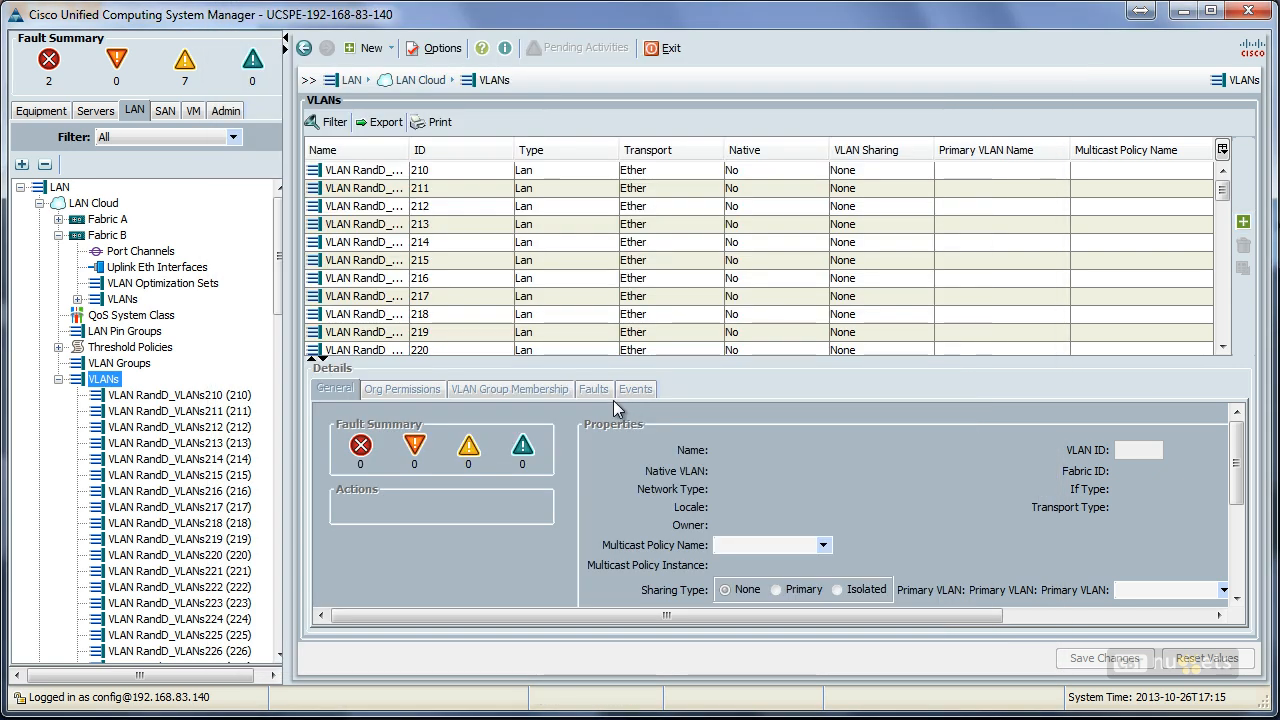
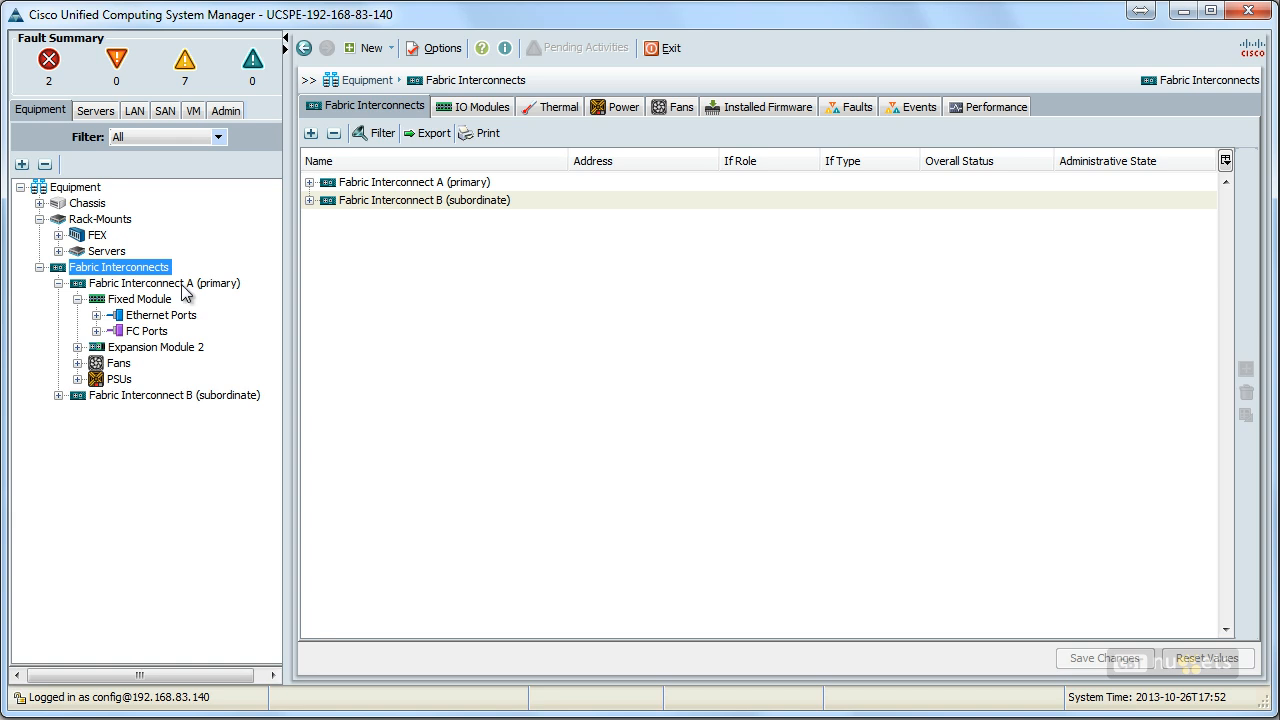
Step: Examine Fabric Interconnect A's fixed-module Ethernet ports, filtering the list to show only unconfigured ports
left_click(181, 284)
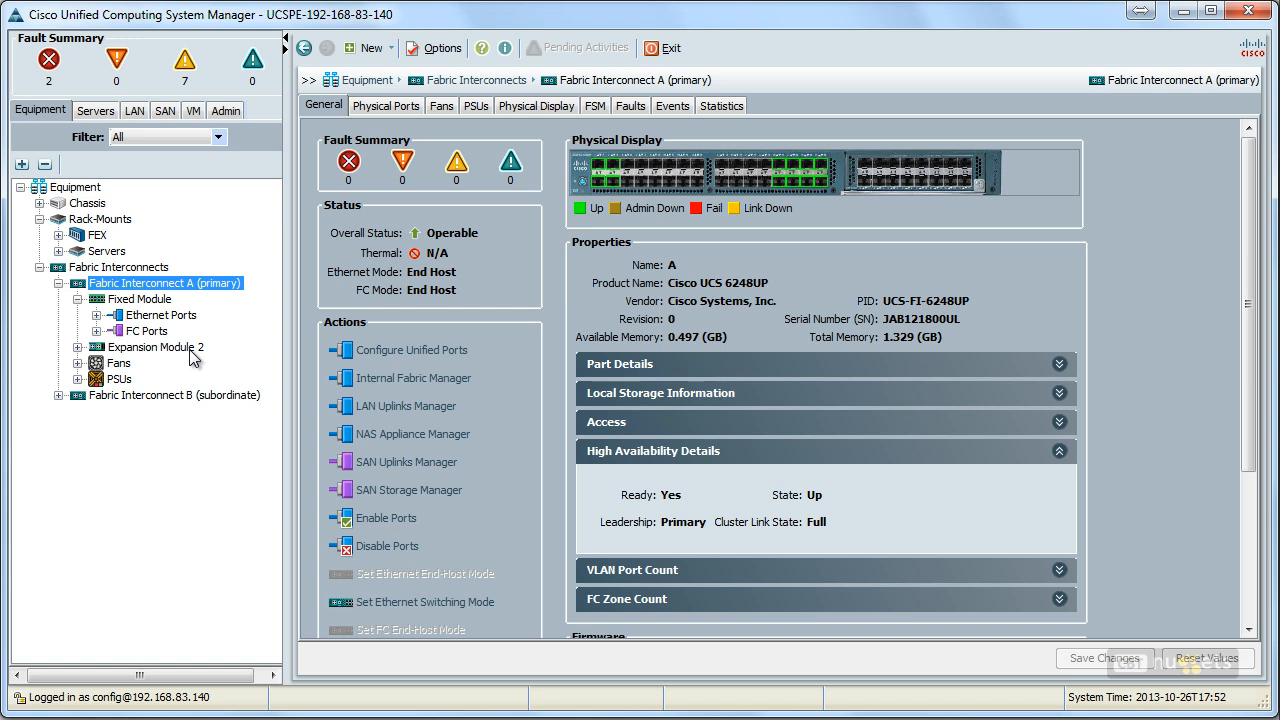
left_click(165, 316)
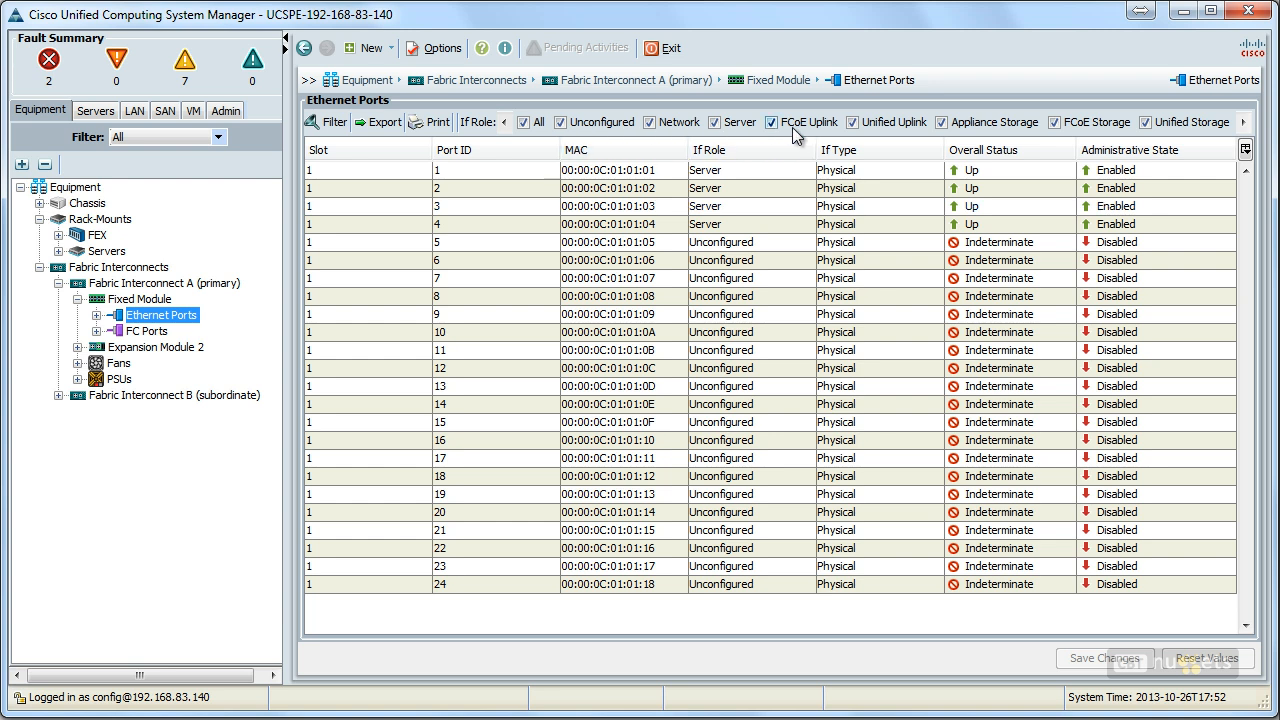
left_click(522, 122)
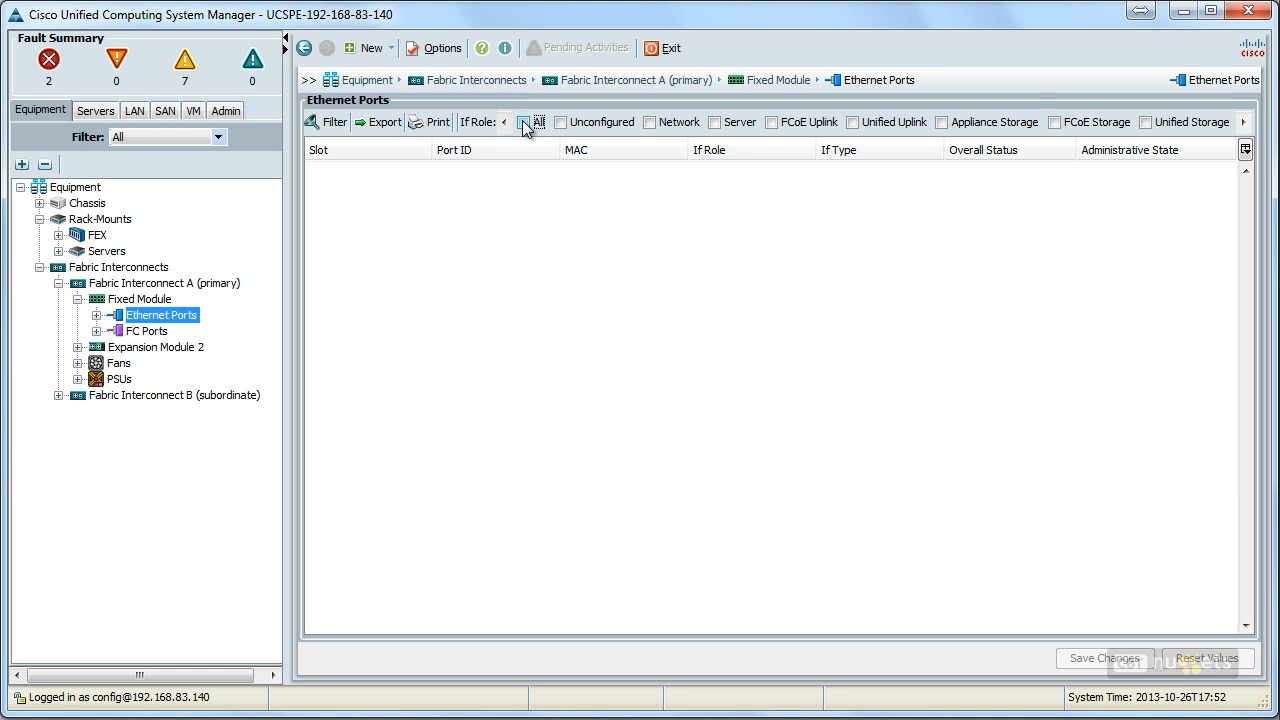
left_click(562, 122)
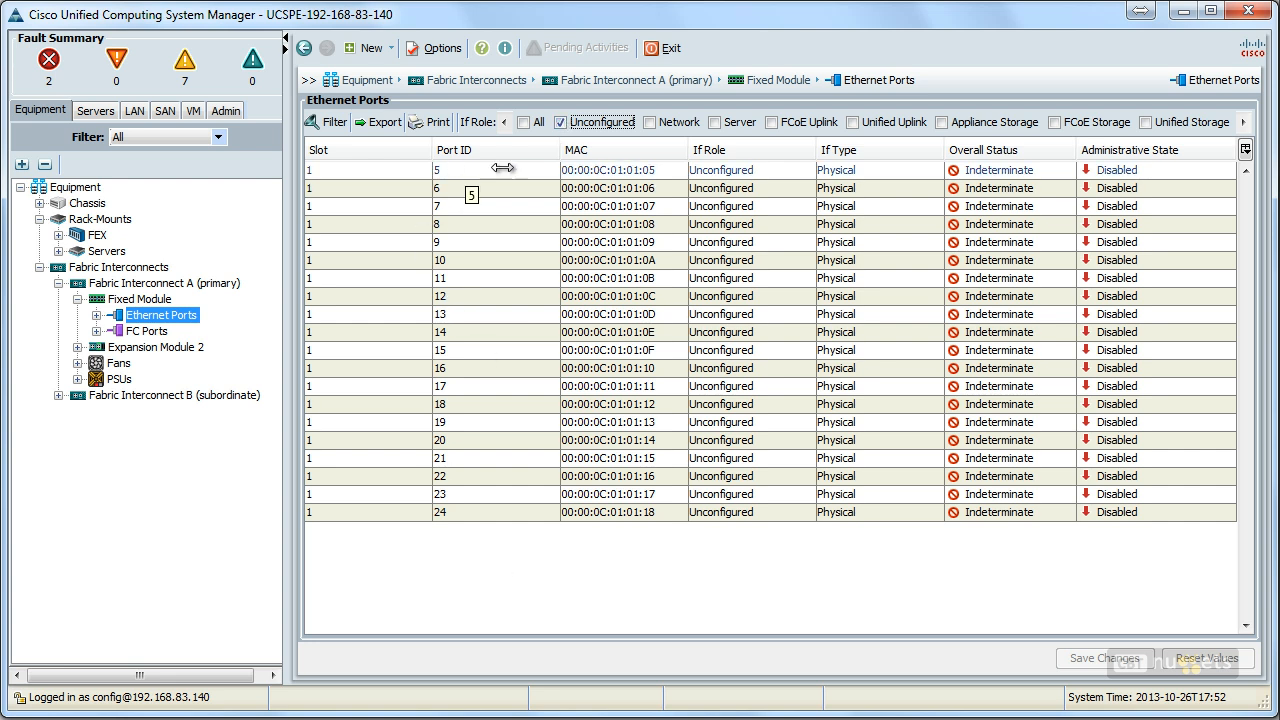
Step: Reconfigure Ethernet Port 5 of Fabric Interconnect A as an uplink port
left_click(97, 315)
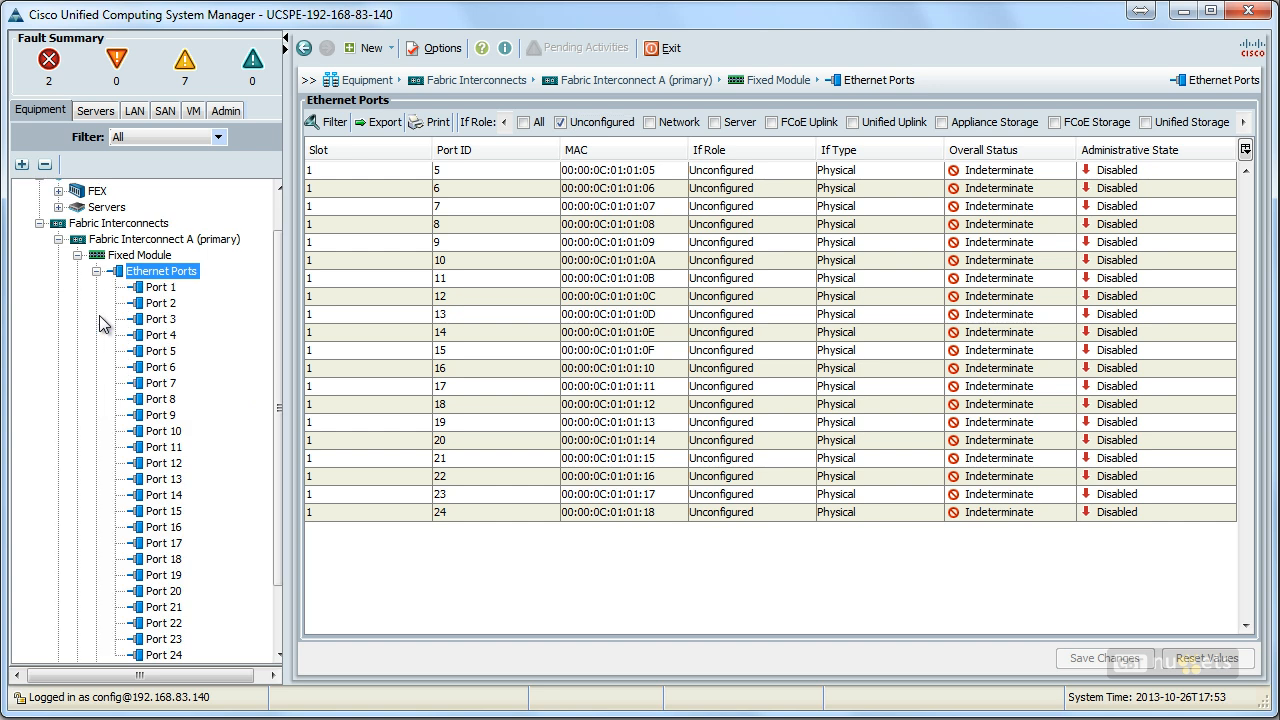
left_click(176, 353)
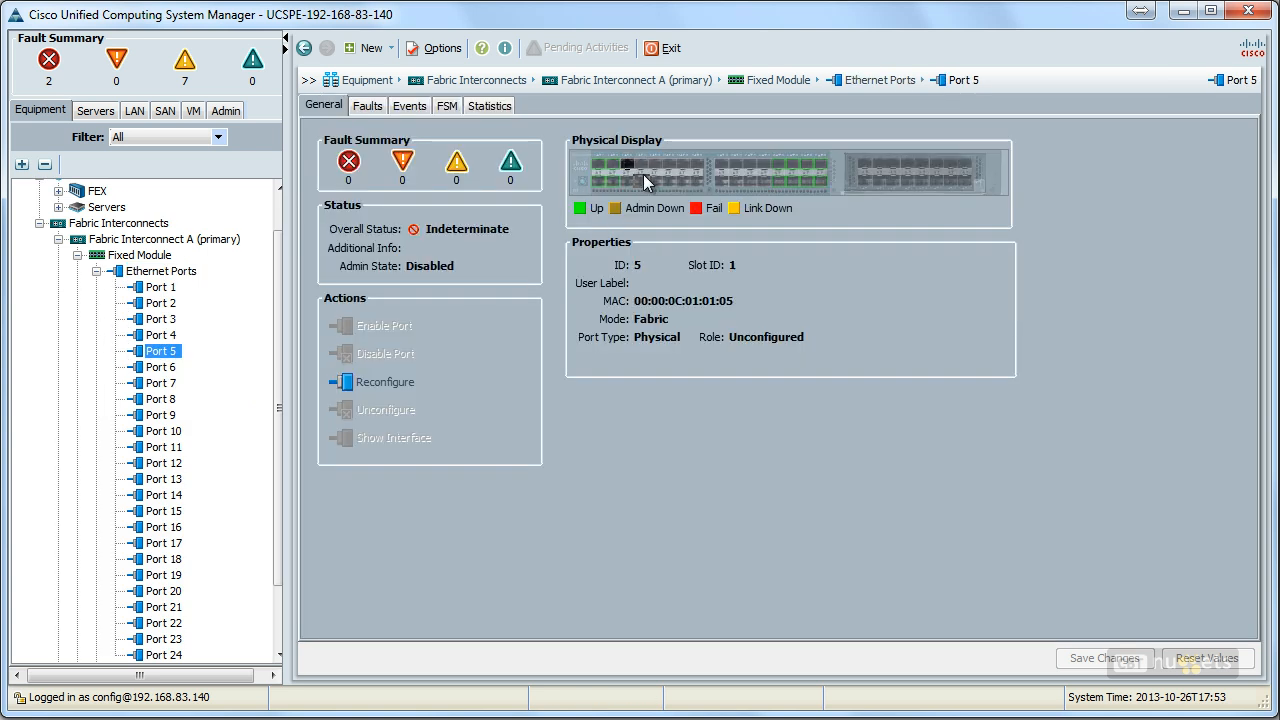
left_click(386, 384)
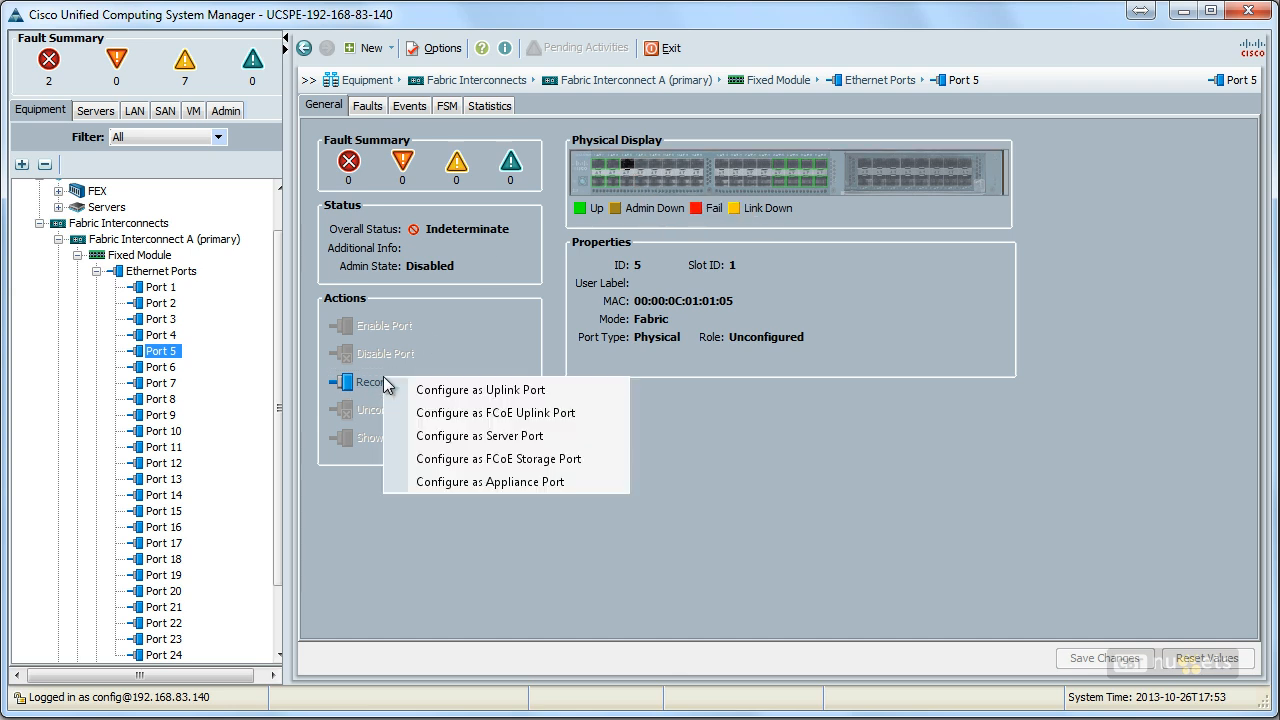
left_click(477, 391)
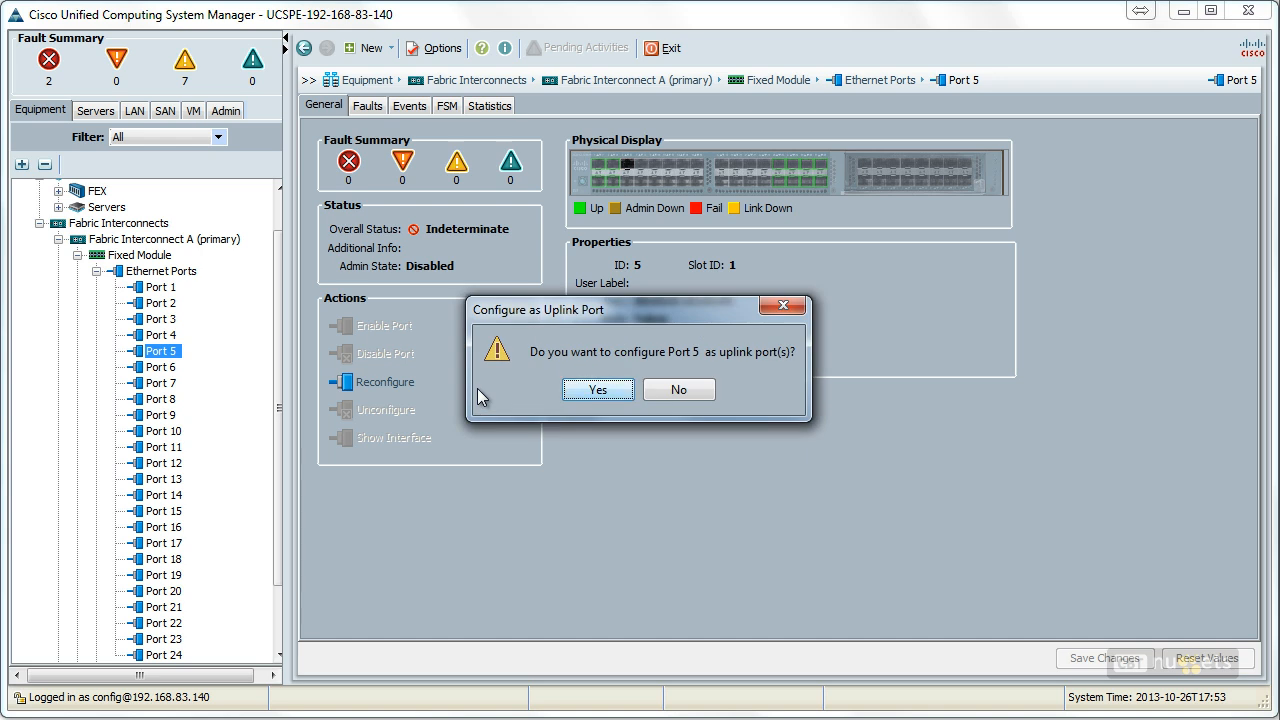
left_click(603, 390)
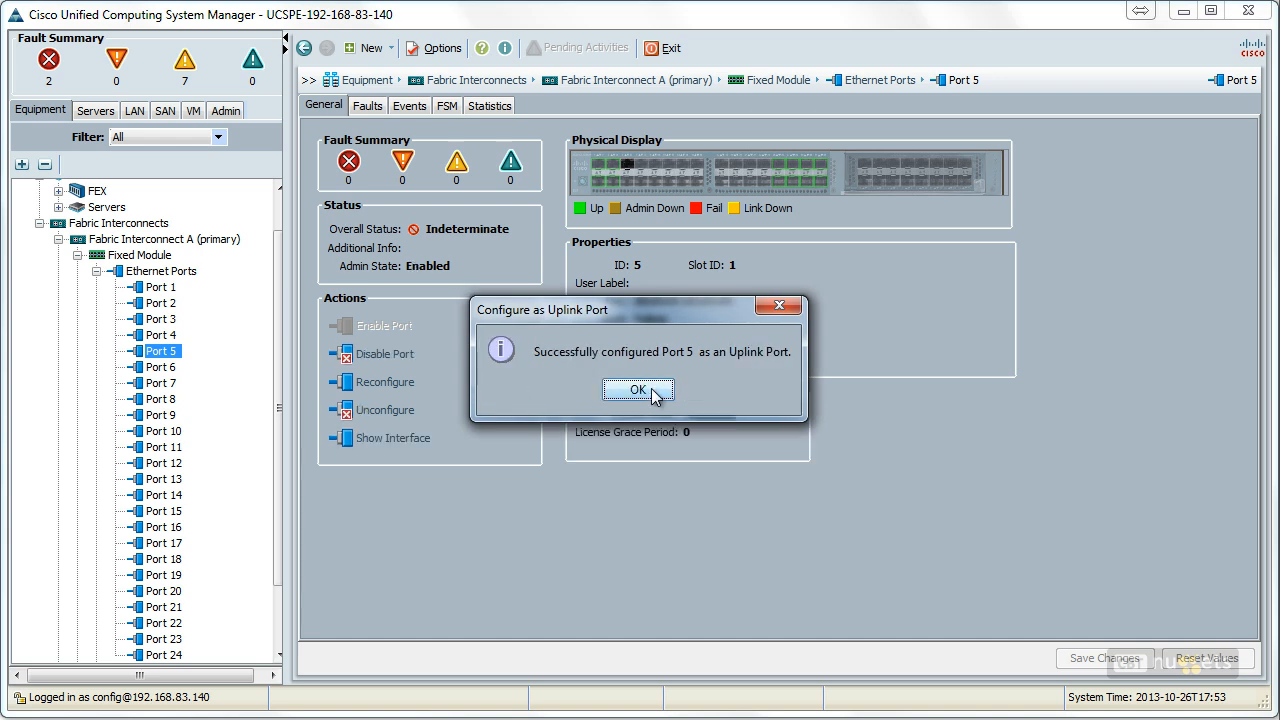
left_click(655, 392)
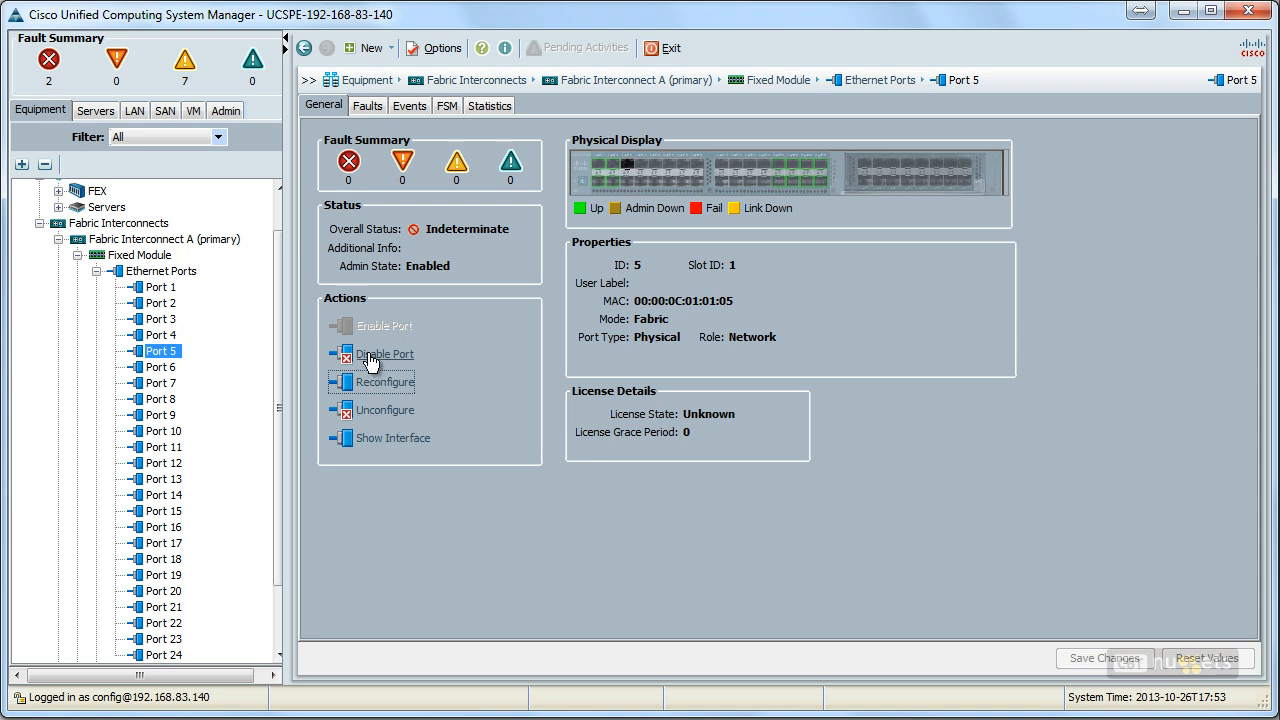
Step: Review Port 5's interface properties, including its flow control policy choices and faults, and close them without changes
left_click(403, 440)
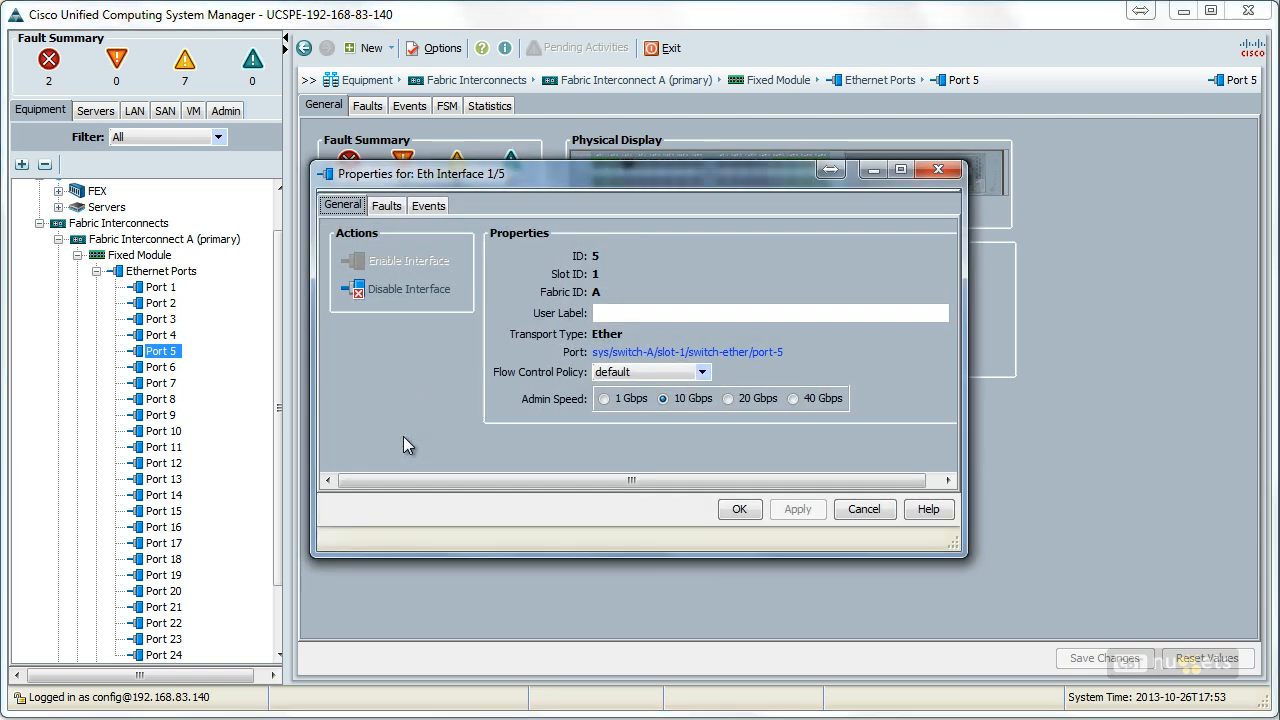
left_click(704, 373)
left_click(704, 373)
left_click(396, 207)
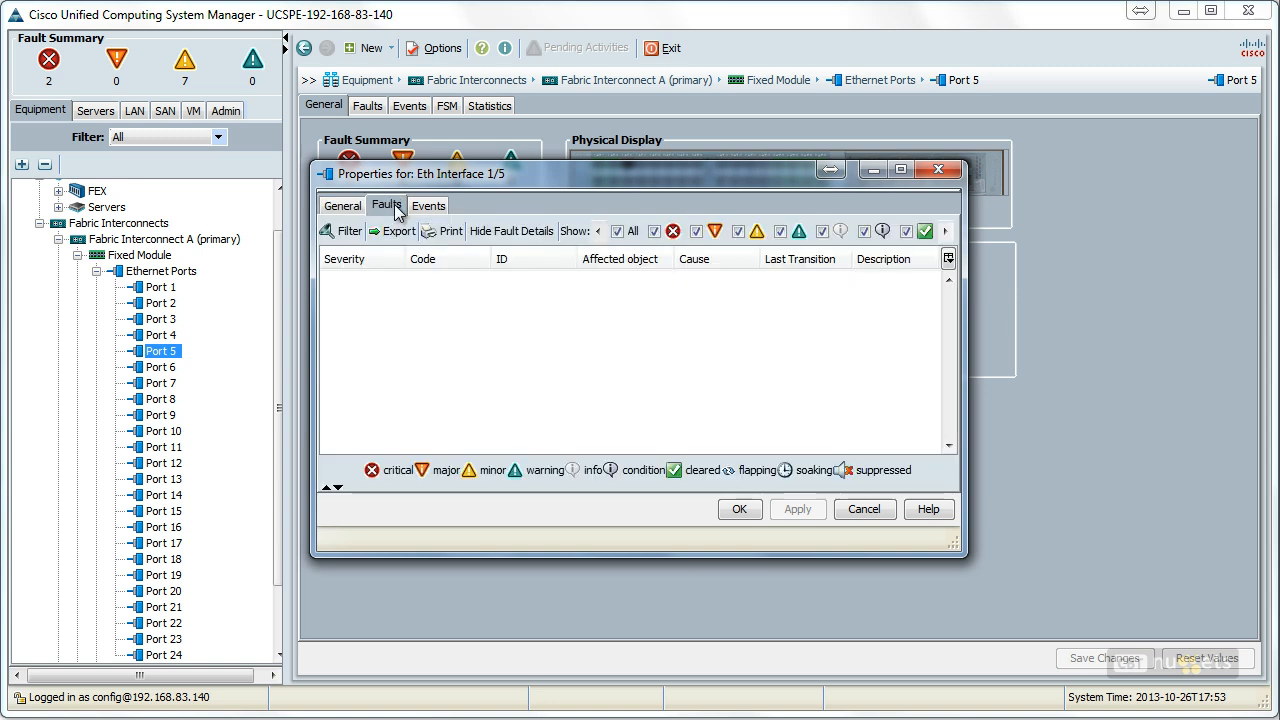
left_click(343, 206)
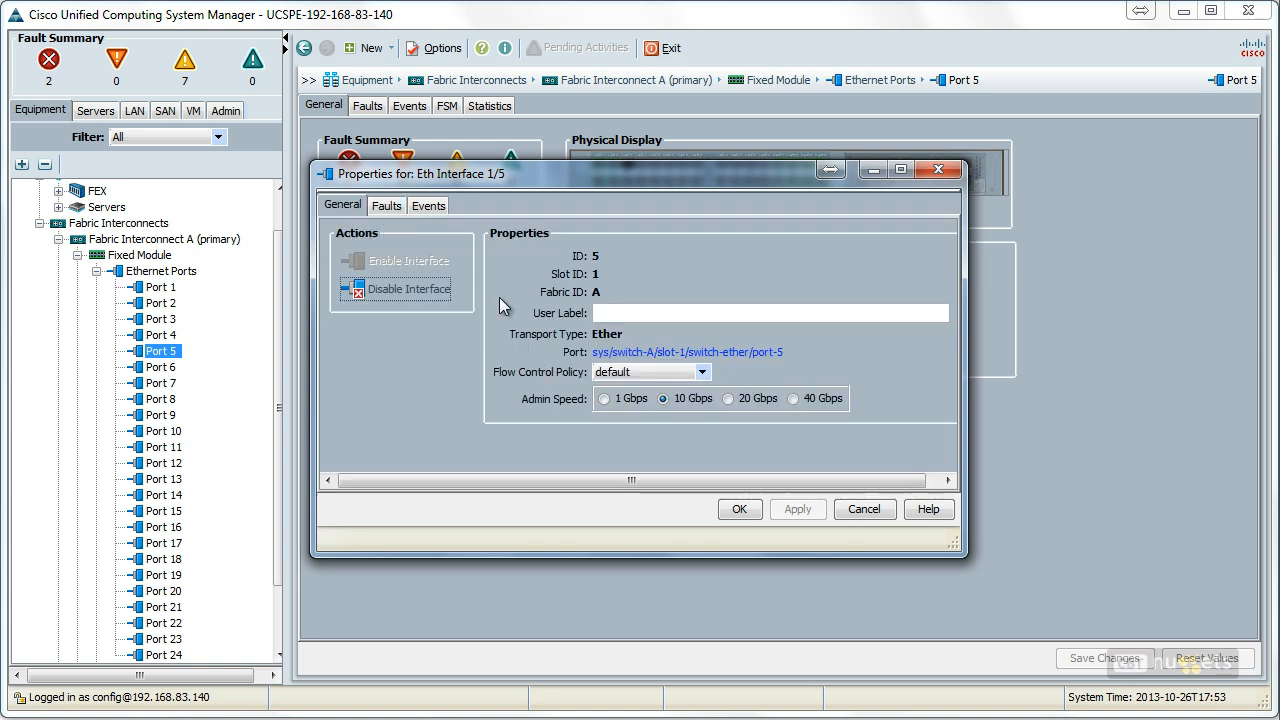
left_click(864, 510)
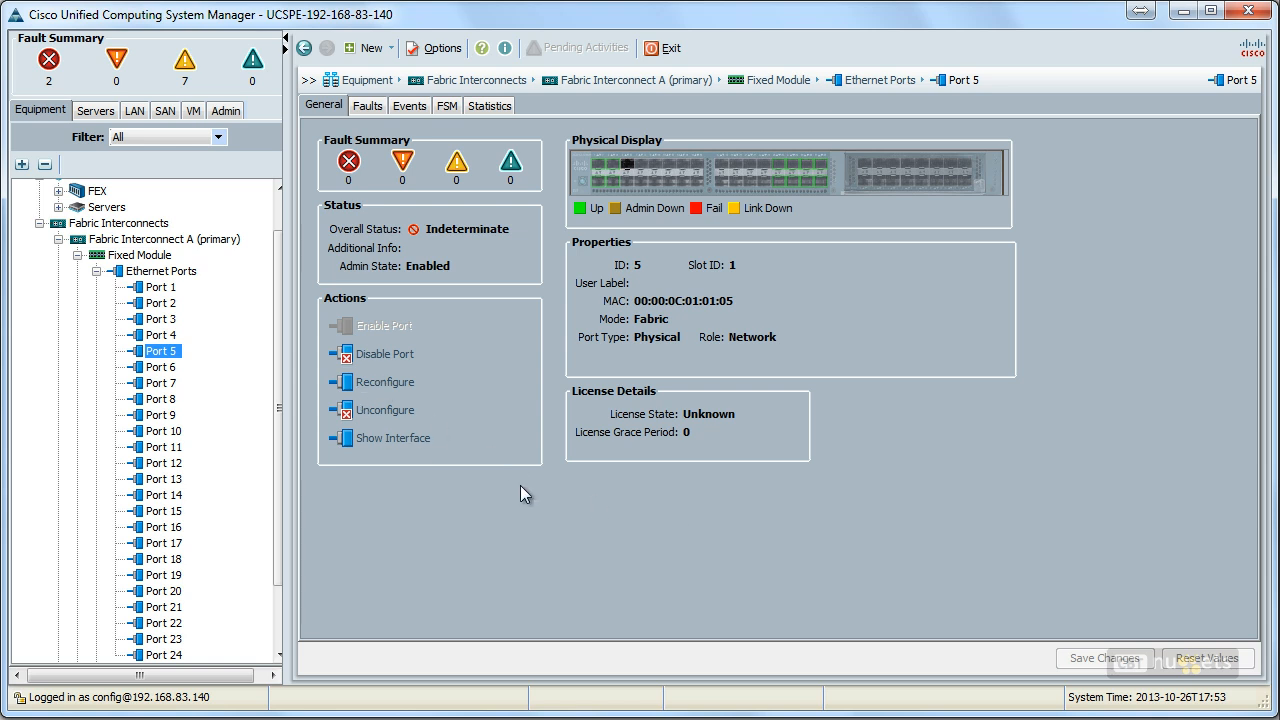
Step: Unconfigure Port 5 on Fabric Interconnect A
left_click(392, 420)
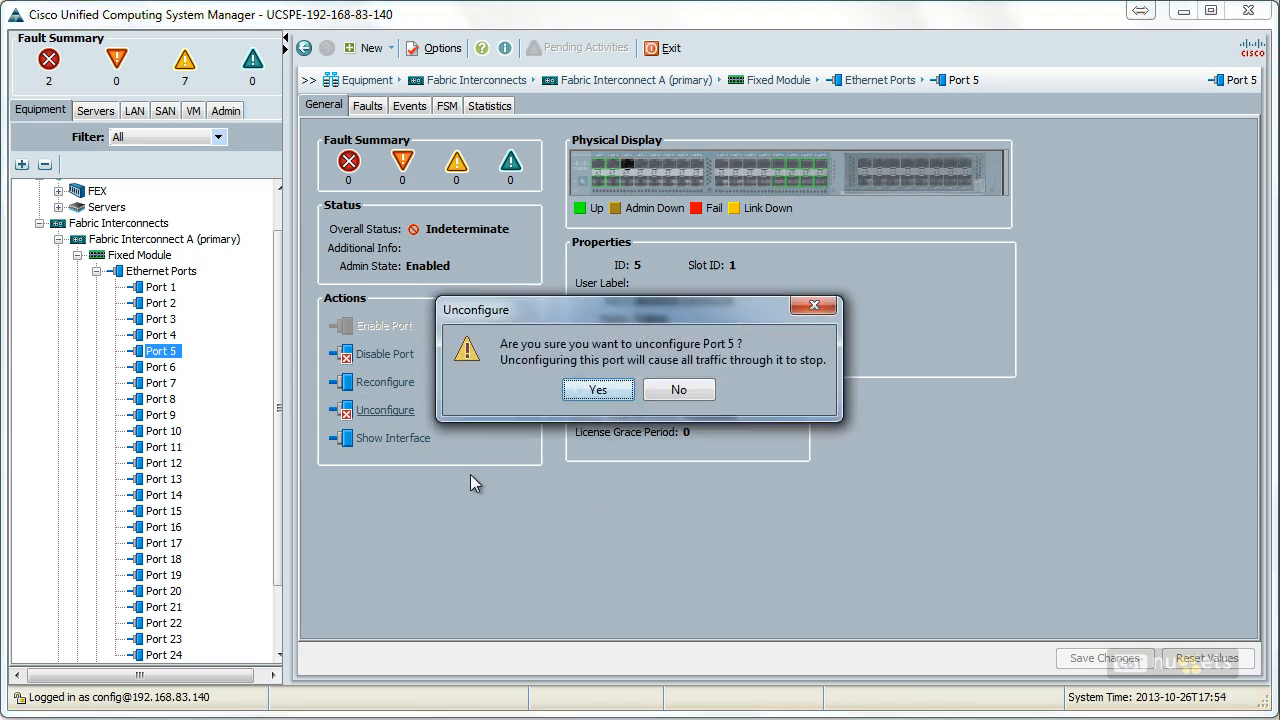
left_click(603, 396)
left_click(662, 392)
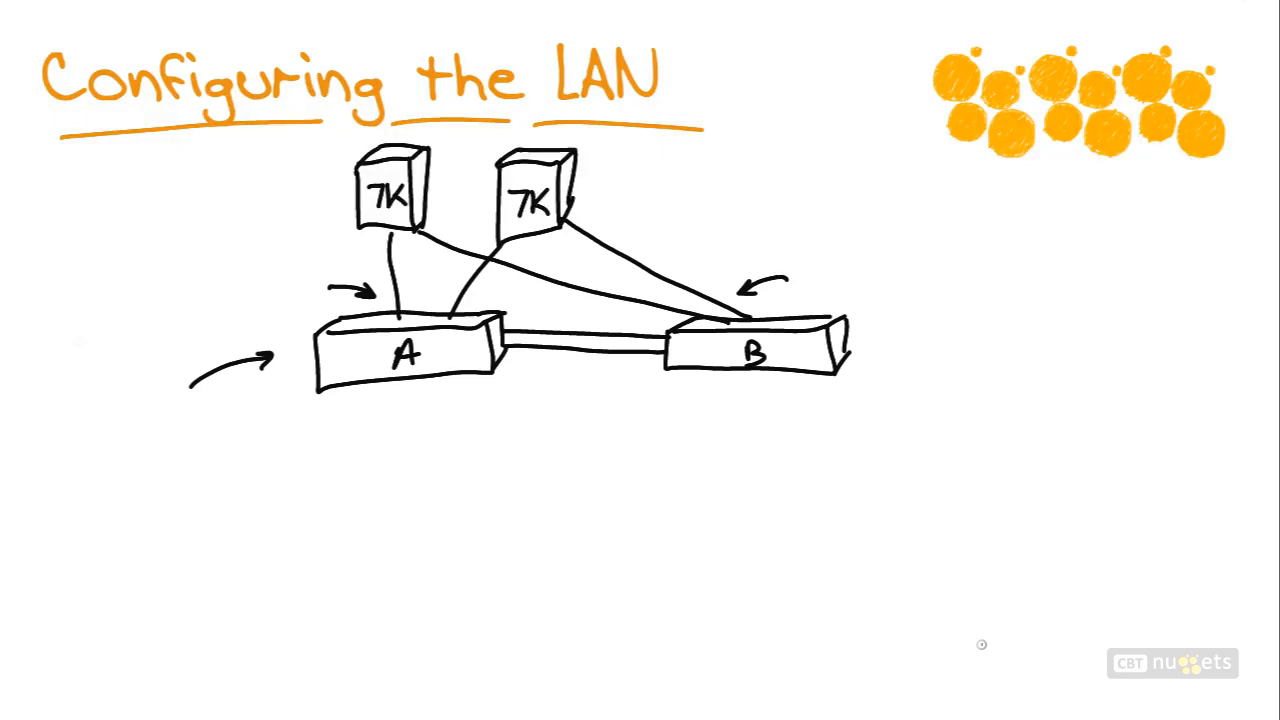
left_click_drag(378, 226, 384, 310)
mouse_move(396, 255)
left_mouse_down()
mouse_move(413, 260)
mouse_move(366, 272)
mouse_move(408, 255)
left_mouse_up()
left_click_drag(468, 313, 534, 240)
mouse_move(505, 288)
left_mouse_down()
mouse_move(452, 292)
mouse_move(485, 282)
left_mouse_up()
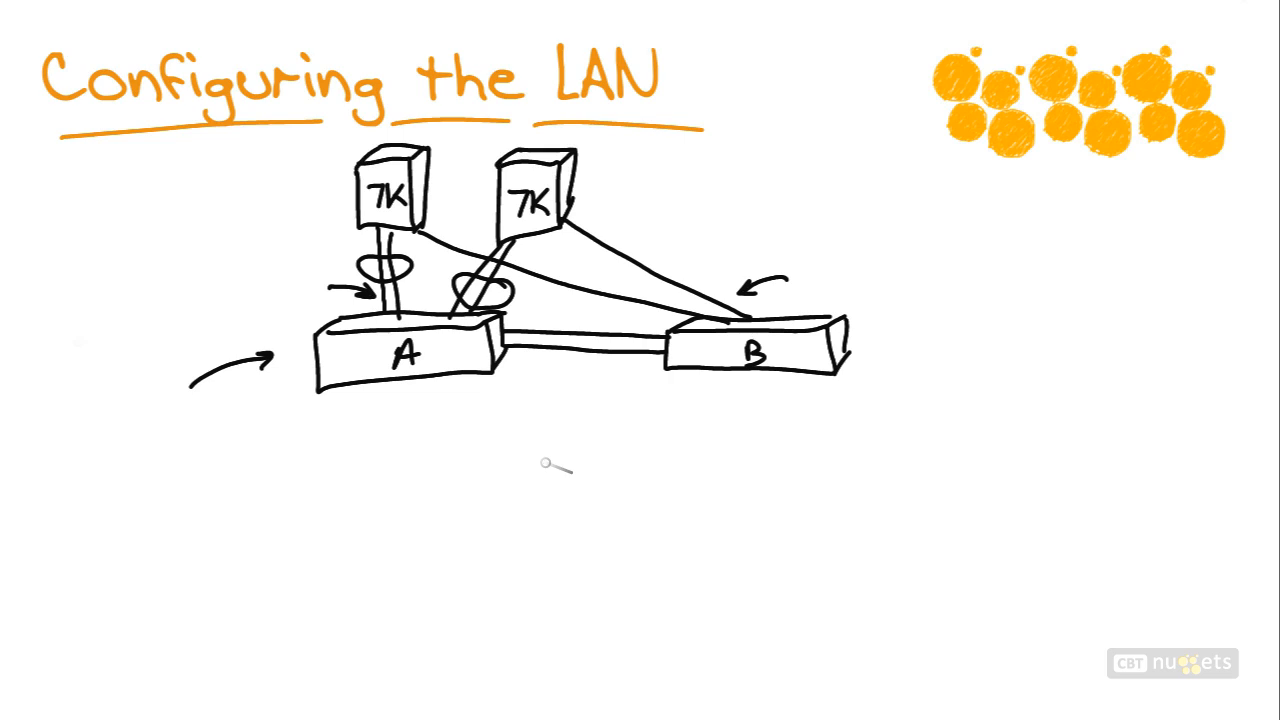
mouse_move(260, 261)
left_mouse_down()
mouse_move(337, 233)
mouse_move(334, 243)
left_mouse_up()
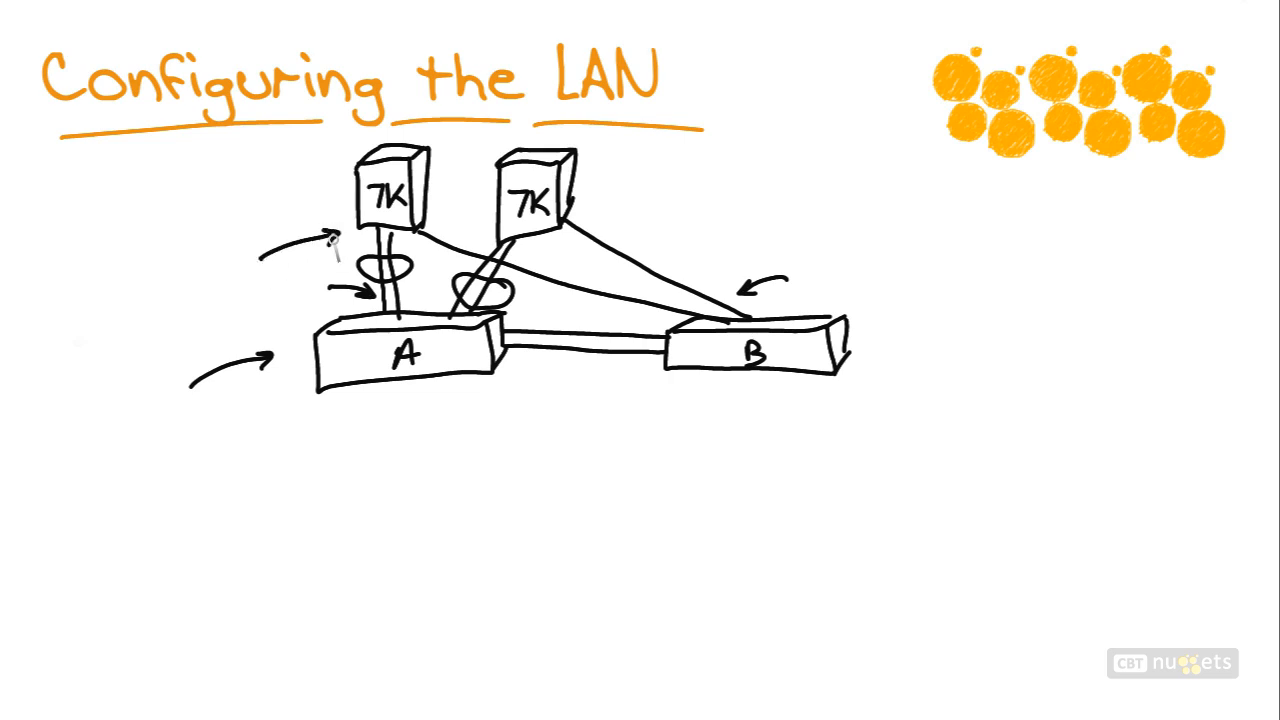
left_click_drag(170, 235, 209, 237)
left_click_drag(198, 235, 225, 231)
left_click_drag(231, 217, 216, 272)
left_click_drag(208, 261, 225, 260)
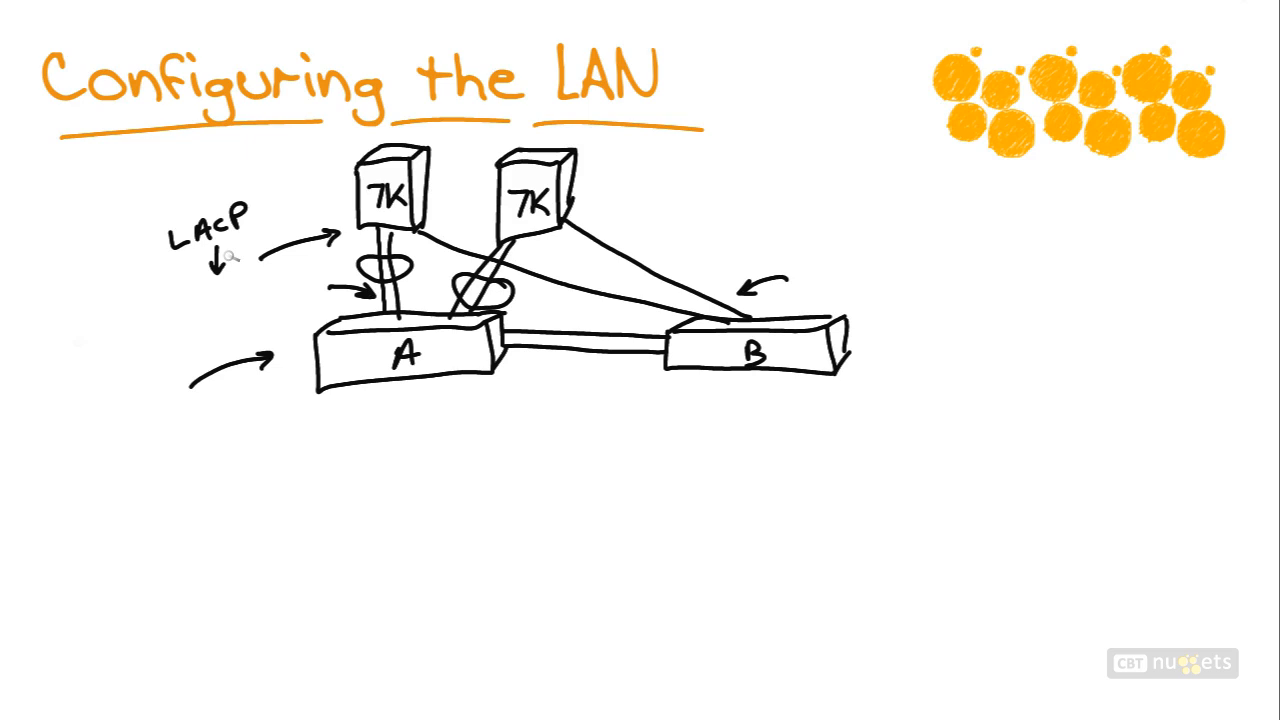
mouse_move(367, 402)
left_mouse_down()
mouse_move(367, 420)
mouse_move(382, 401)
left_mouse_up()
left_click(392, 415)
left_click_drag(367, 411, 418, 400)
left_click_drag(410, 401, 418, 418)
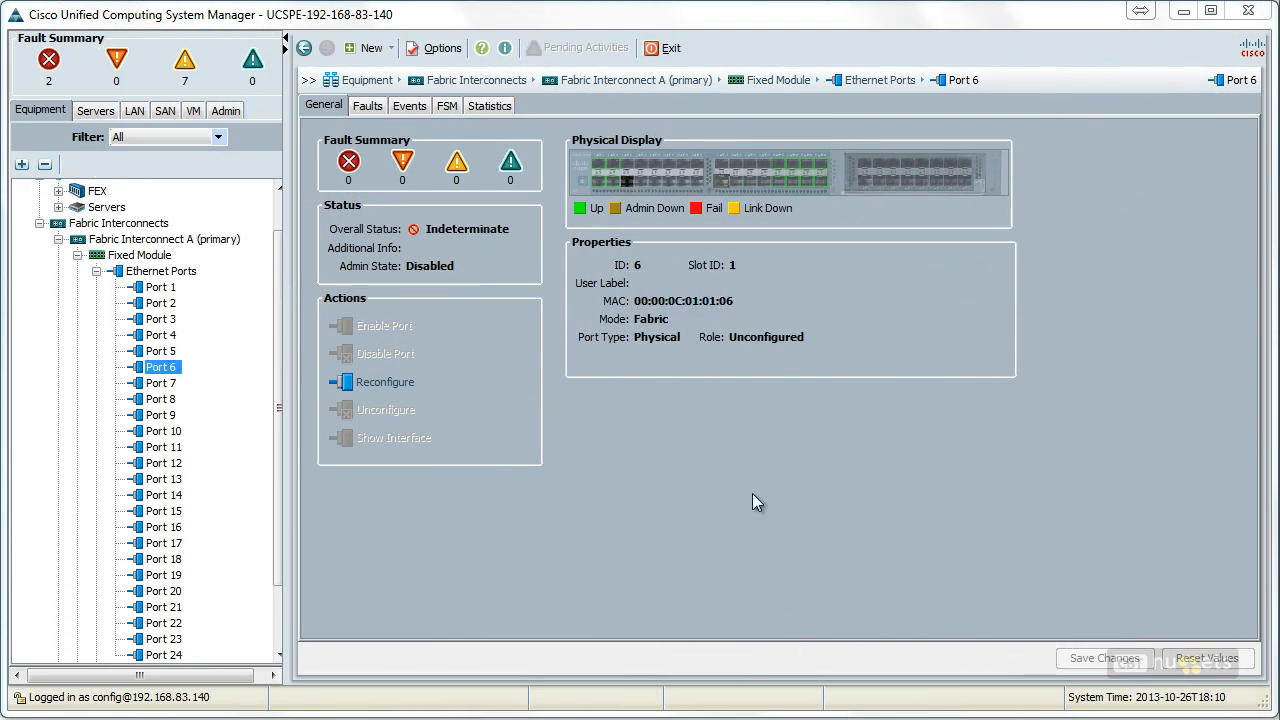
Step: Set the role of Port 5 on Fabric Interconnect A to uplink port
left_click(162, 351)
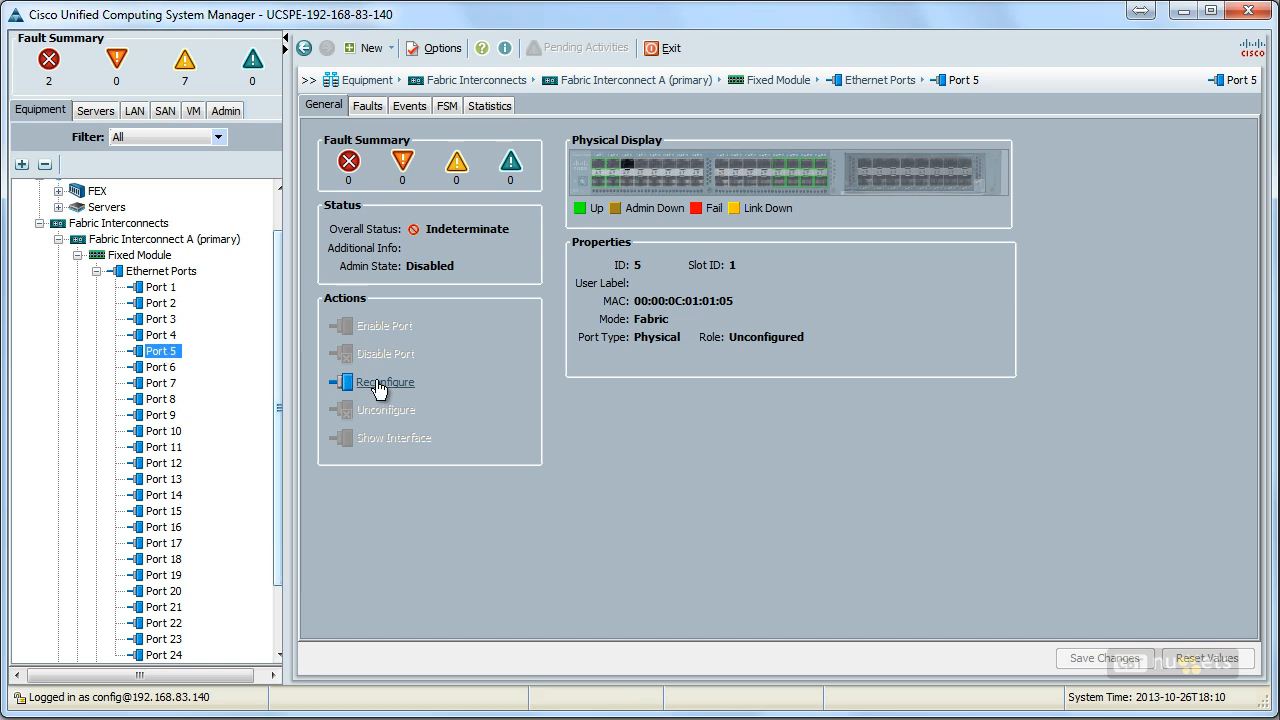
left_click(380, 383)
left_click(453, 395)
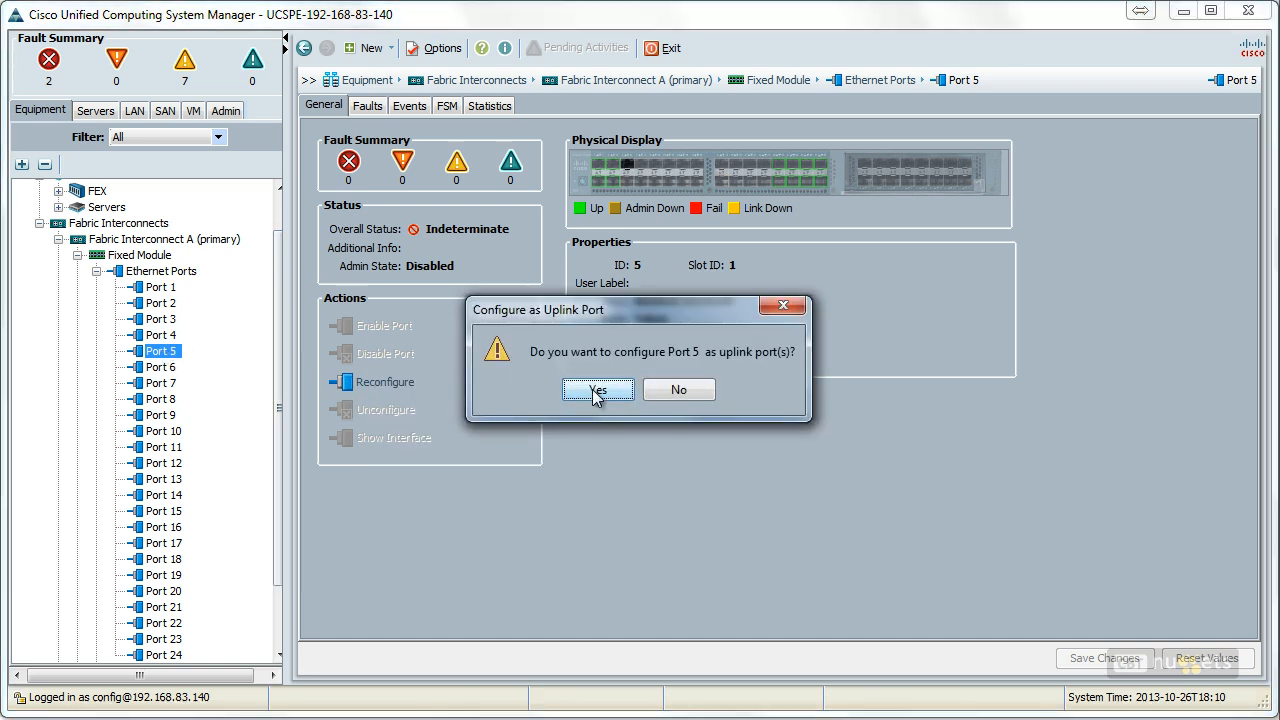
left_click(596, 390)
left_click(638, 389)
Step: Configure Port 6 on Fabric Interconnect A as an uplink port
left_click(157, 370)
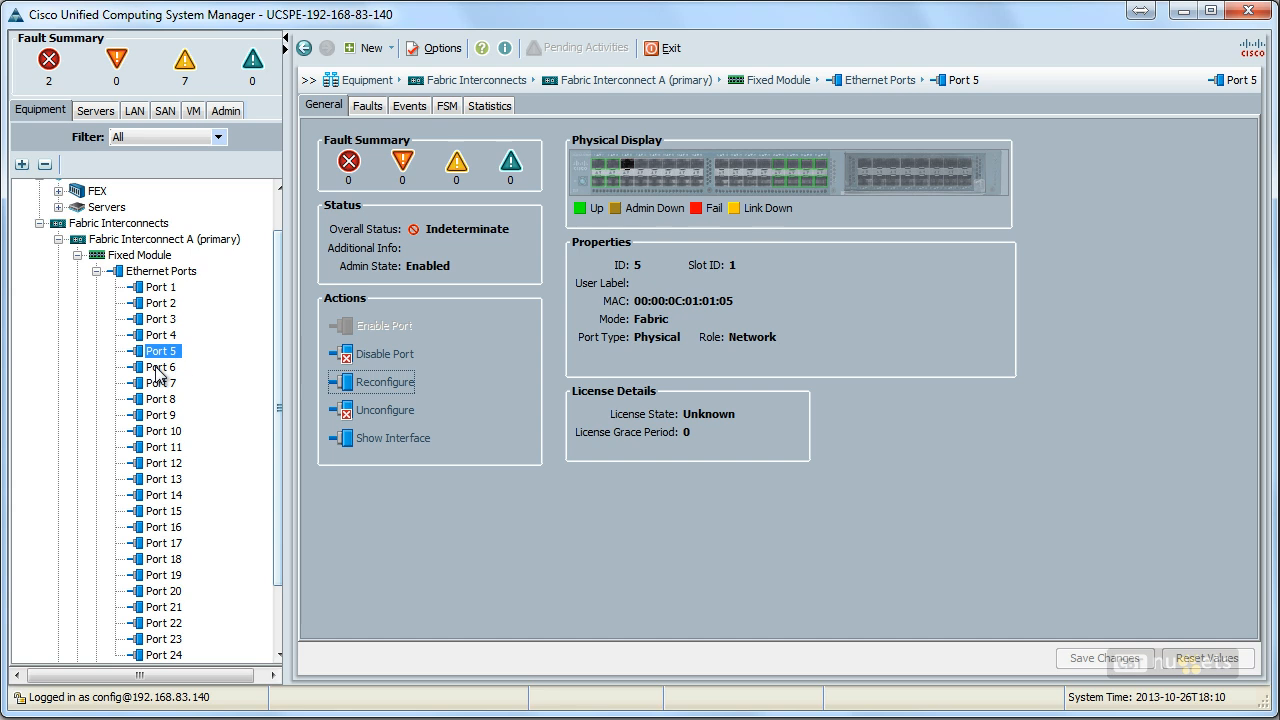
left_click(375, 383)
left_click(524, 397)
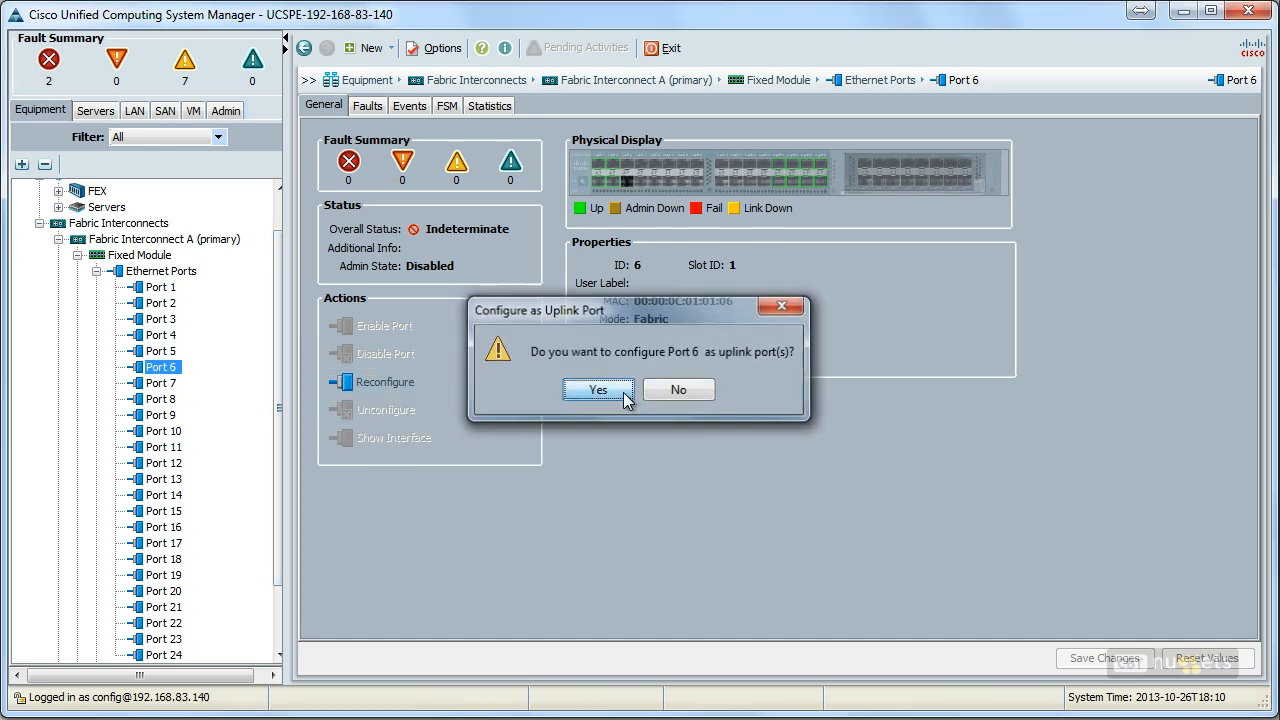
left_click(603, 391)
left_click(638, 390)
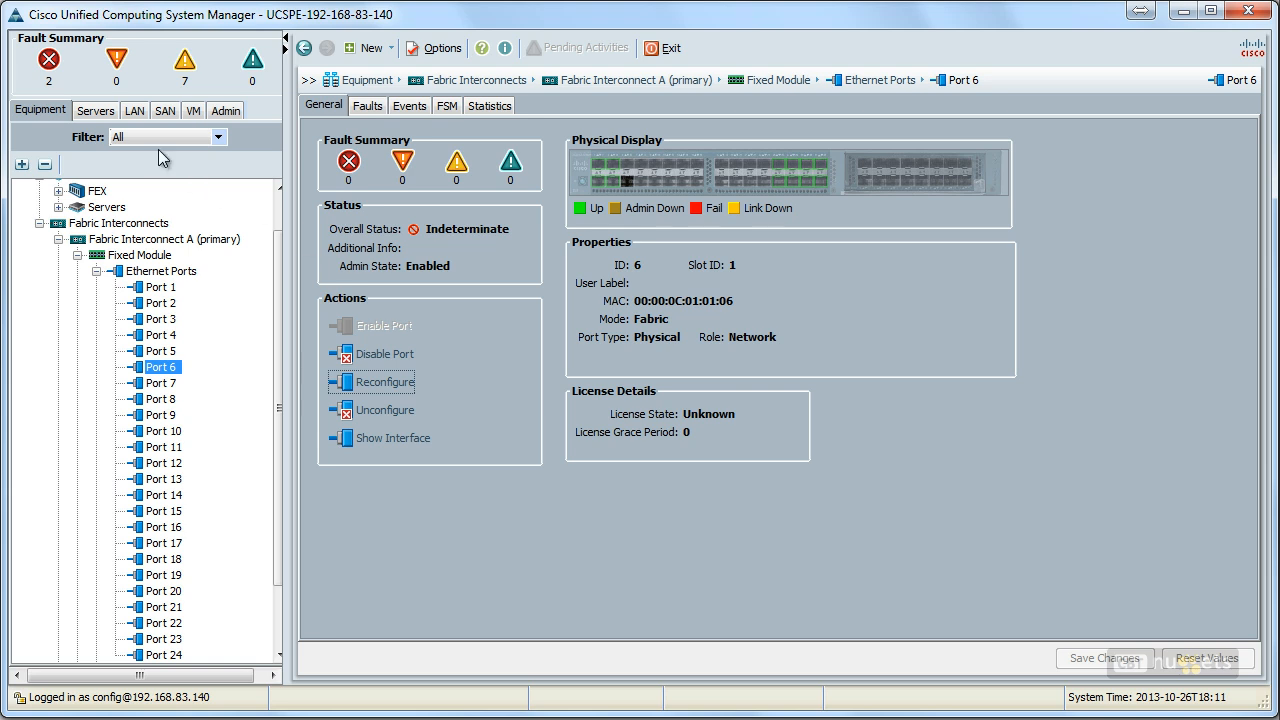
Step: Start creating a new port channel under Fabric A in the LAN Cloud
left_click(136, 111)
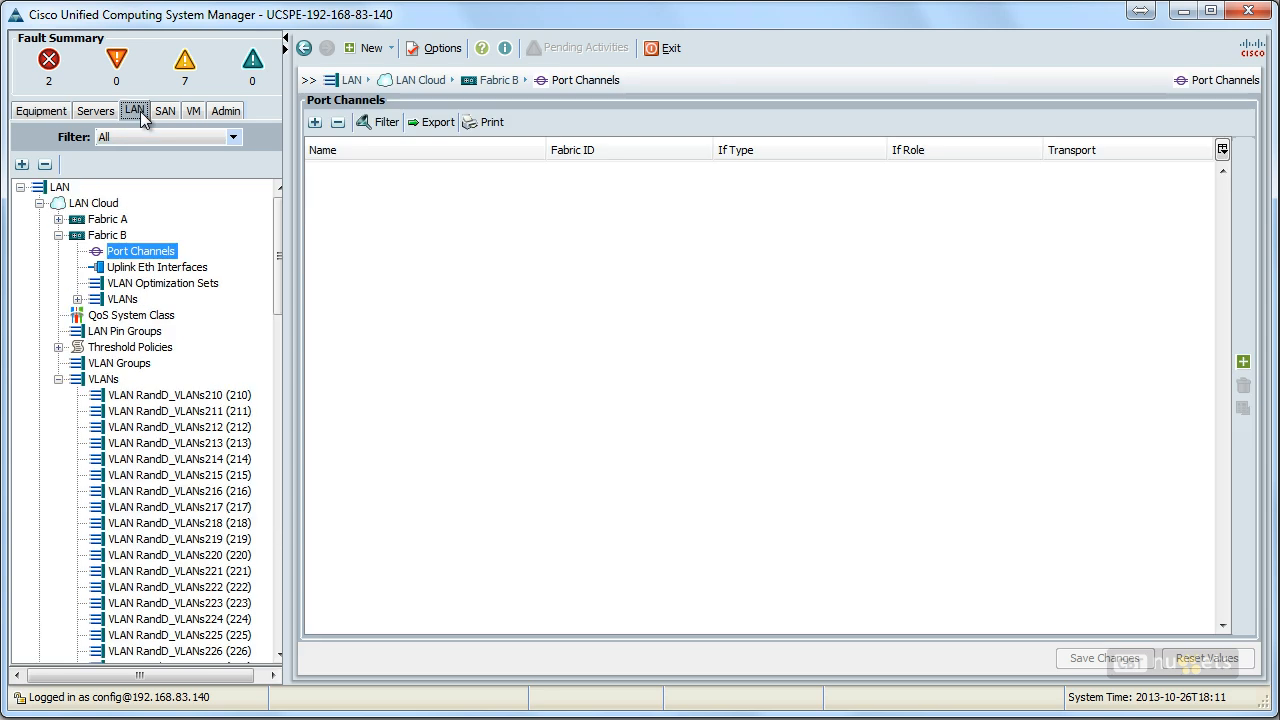
left_click(108, 219)
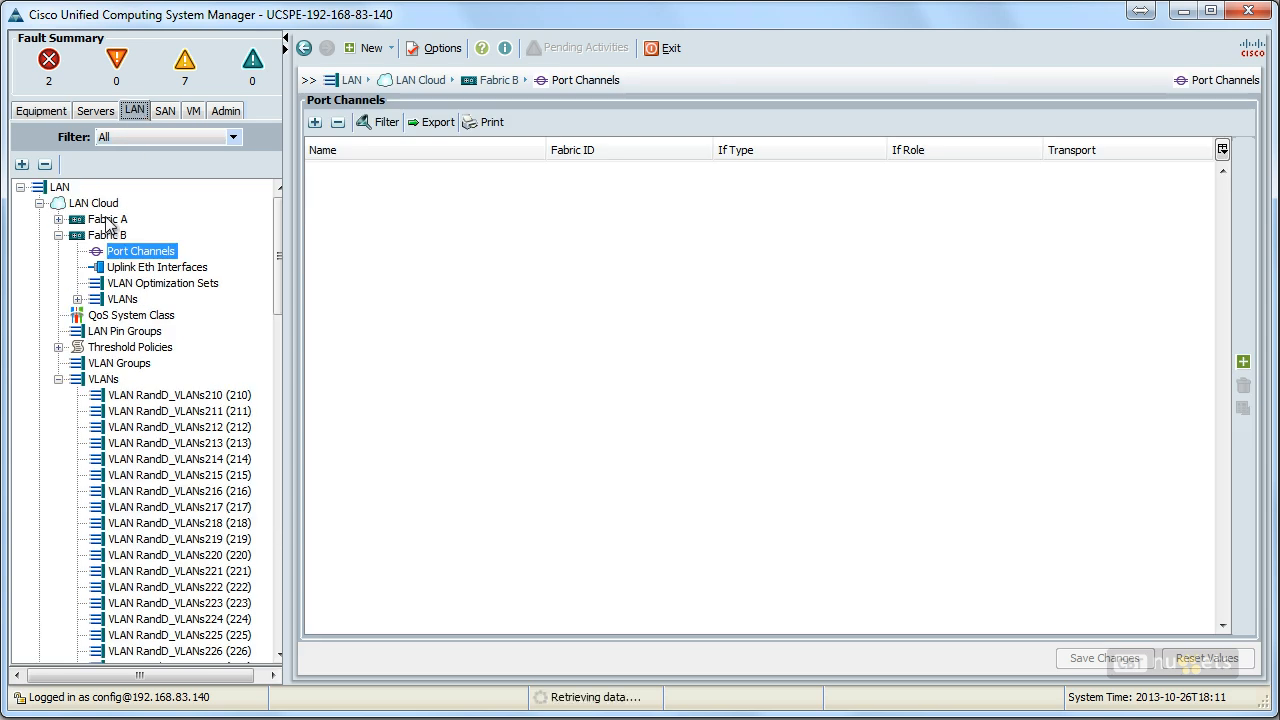
left_click(58, 219)
left_click(138, 235)
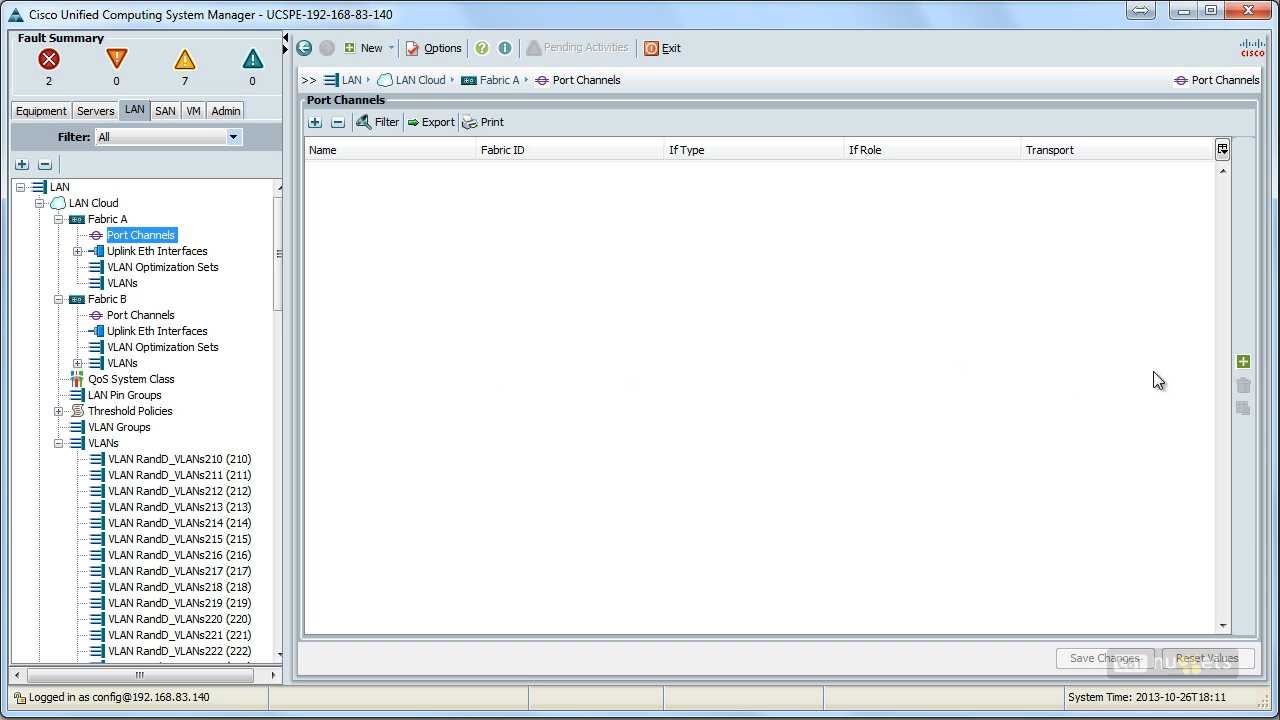
left_click(1242, 363)
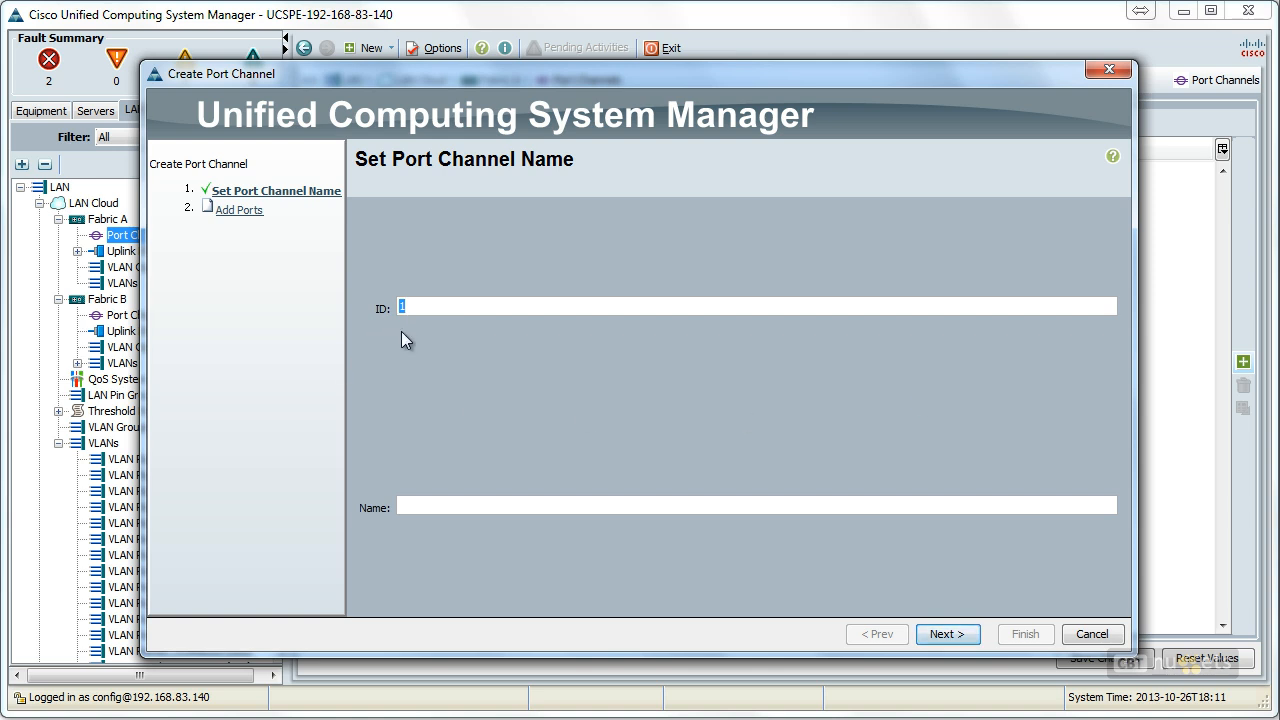
left_click(414, 501)
type("My First Port Channel")
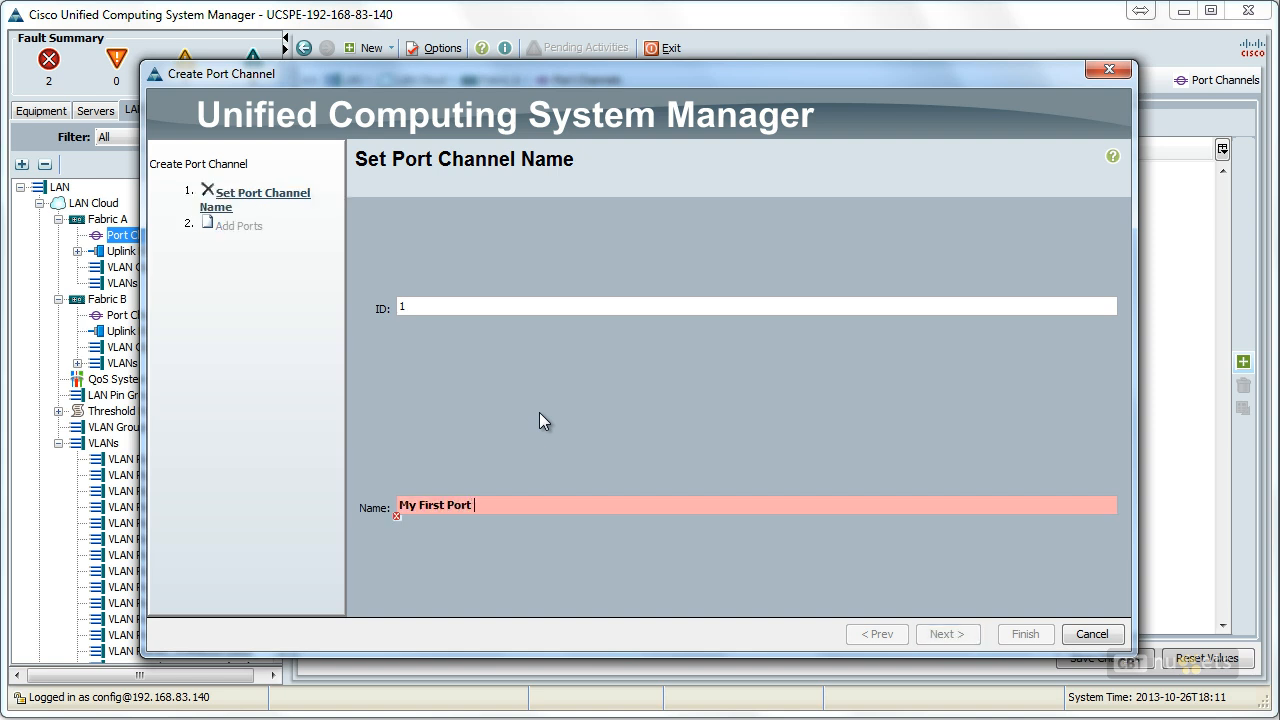
key("BackSpace")
key("BackSpace")
key("BackSpace")
key("BackSpace")
key("BackSpace")
key("BackSpace")
key("BackSpace")
key("BackSpace")
key("BackSpace")
key("BackSpace")
key("BackSpace")
key("BackSpace")
key("BackSpace")
key("BackSpace")
key("BackSpace")
key("BackSpace")
key("BackSpace")
key("BackSpace")
key("BackSpace")
key("BackSpace")
Step: Name the port channel with ID 1 MY_FIRST_PORT_CH and proceed to adding its ports
type("MY_FIRST_PORT_CHANNEL")
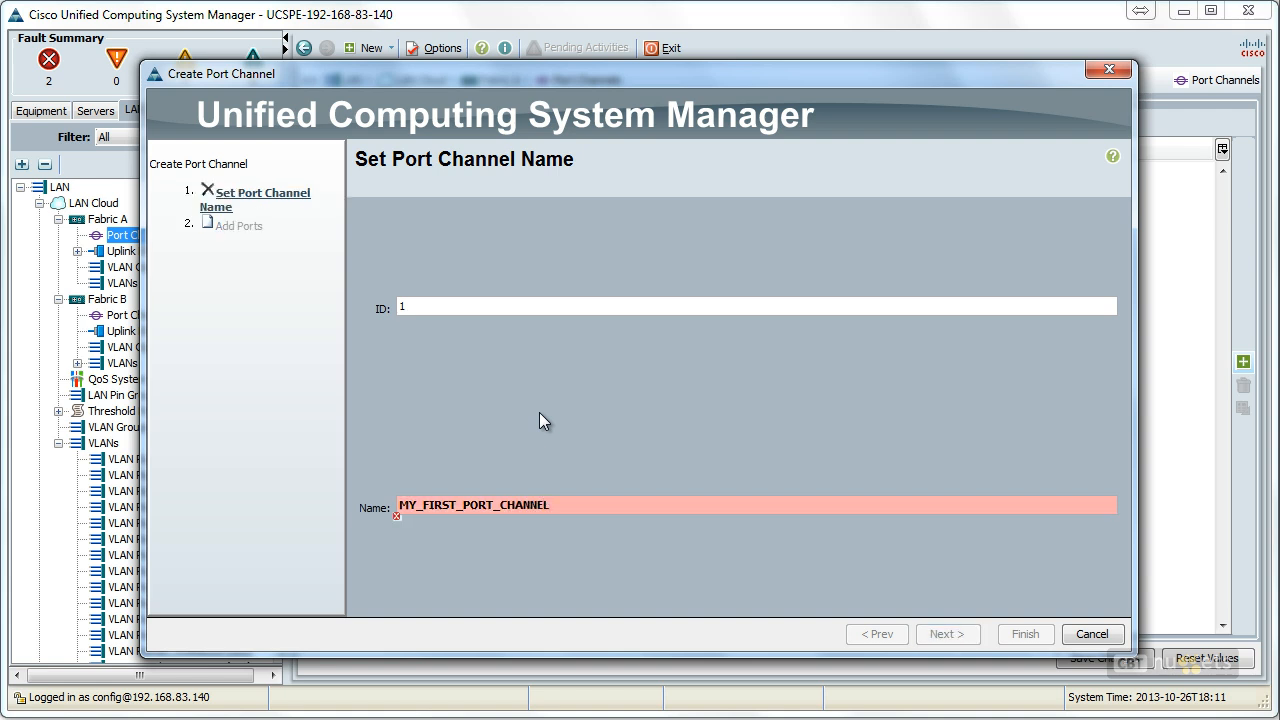
key("BackSpace")
key("BackSpace")
key("BackSpace")
key("BackSpace")
key("BackSpace")
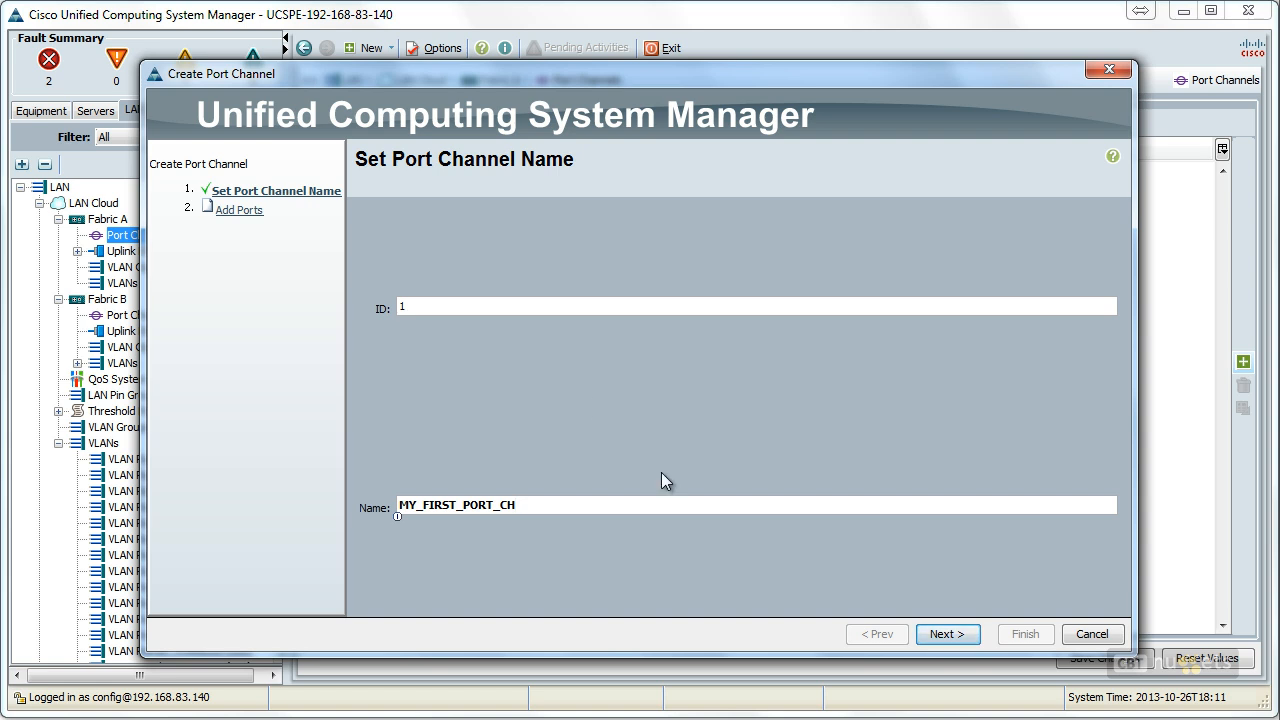
left_click(945, 638)
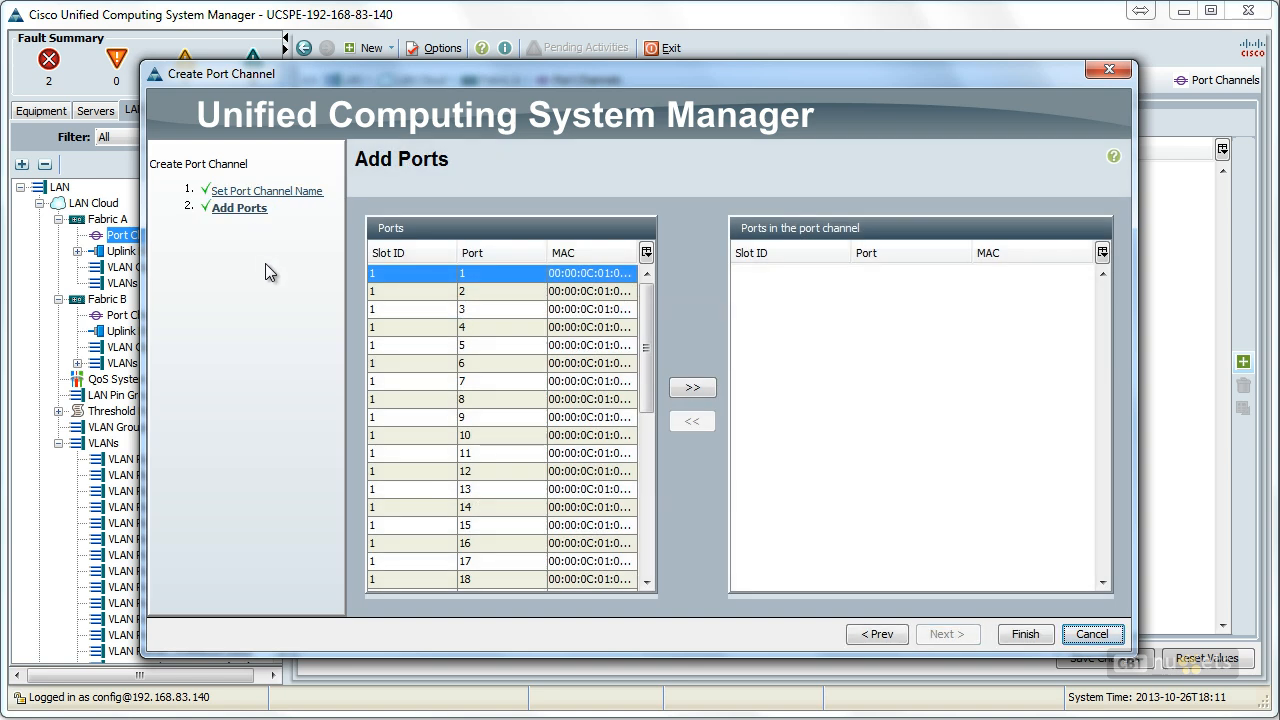
Step: Add slot 1 ports 5 and 6 to the port channel
left_click(491, 345)
left_click(690, 388)
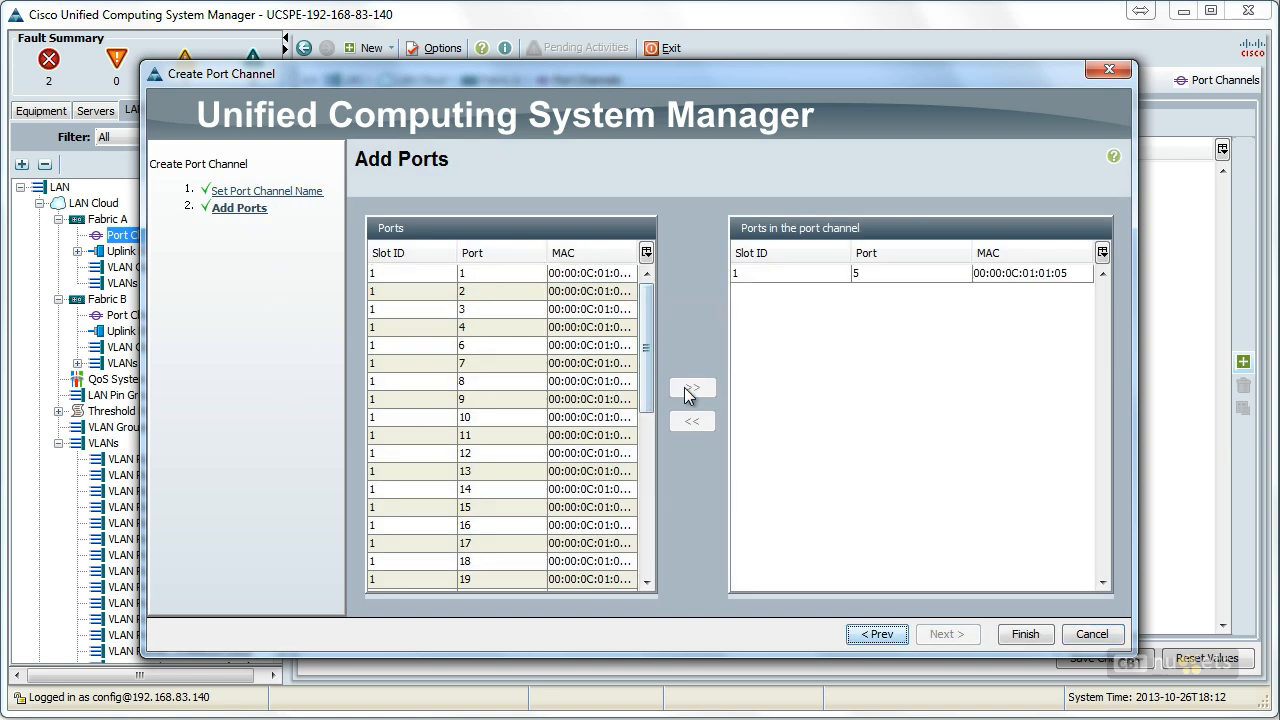
left_click(477, 350)
left_click(690, 390)
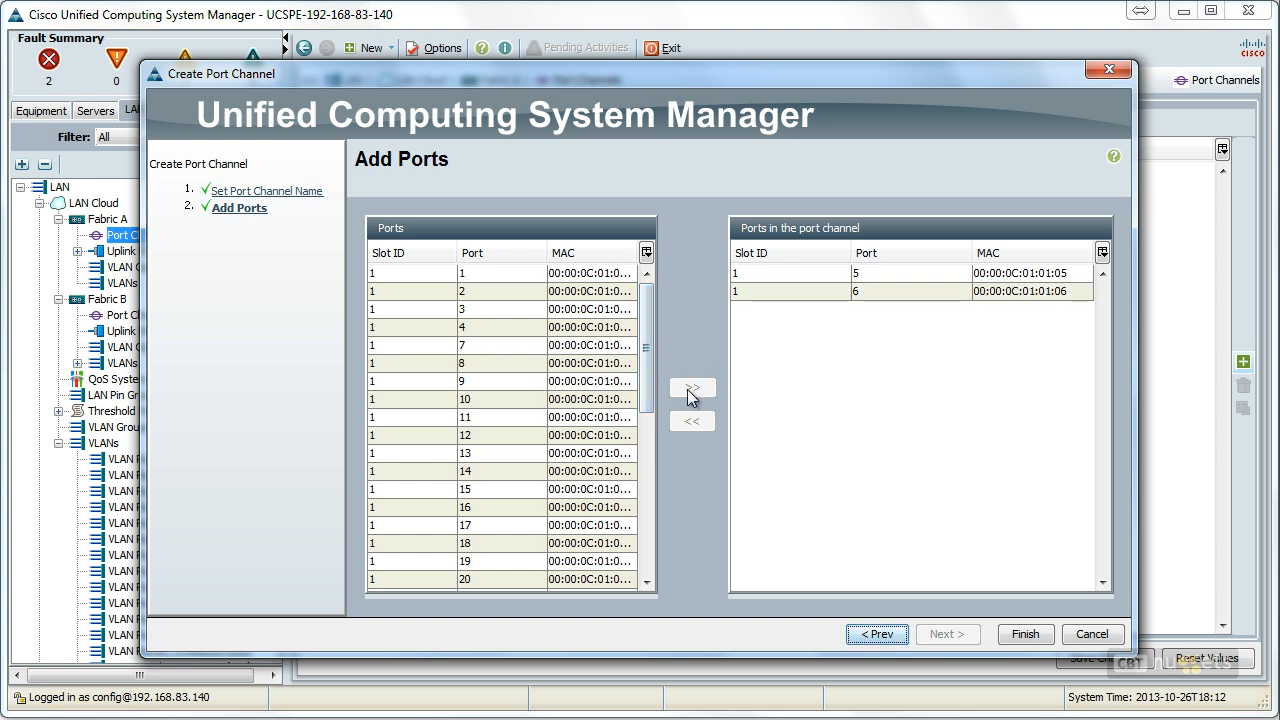
Step: Finish creating the port channel MY_FIRST_PORT_CH under Fabric A and open its general properties
left_click(1025, 636)
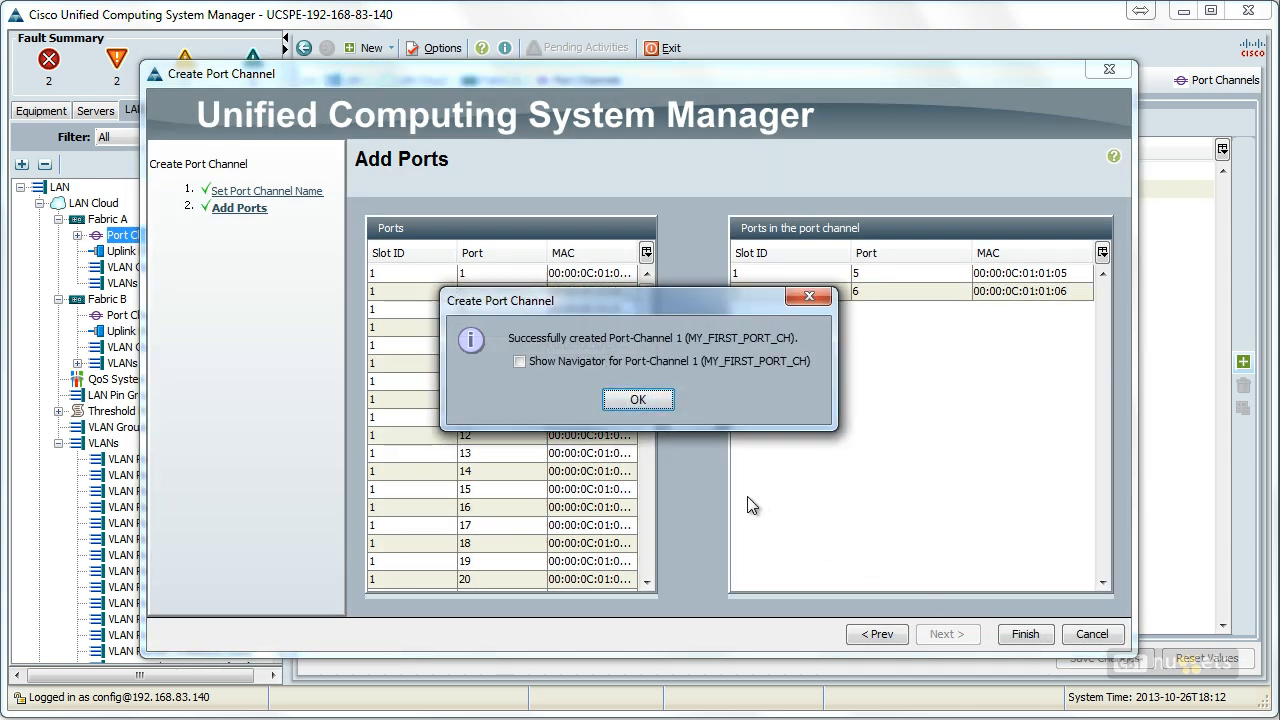
left_click(638, 399)
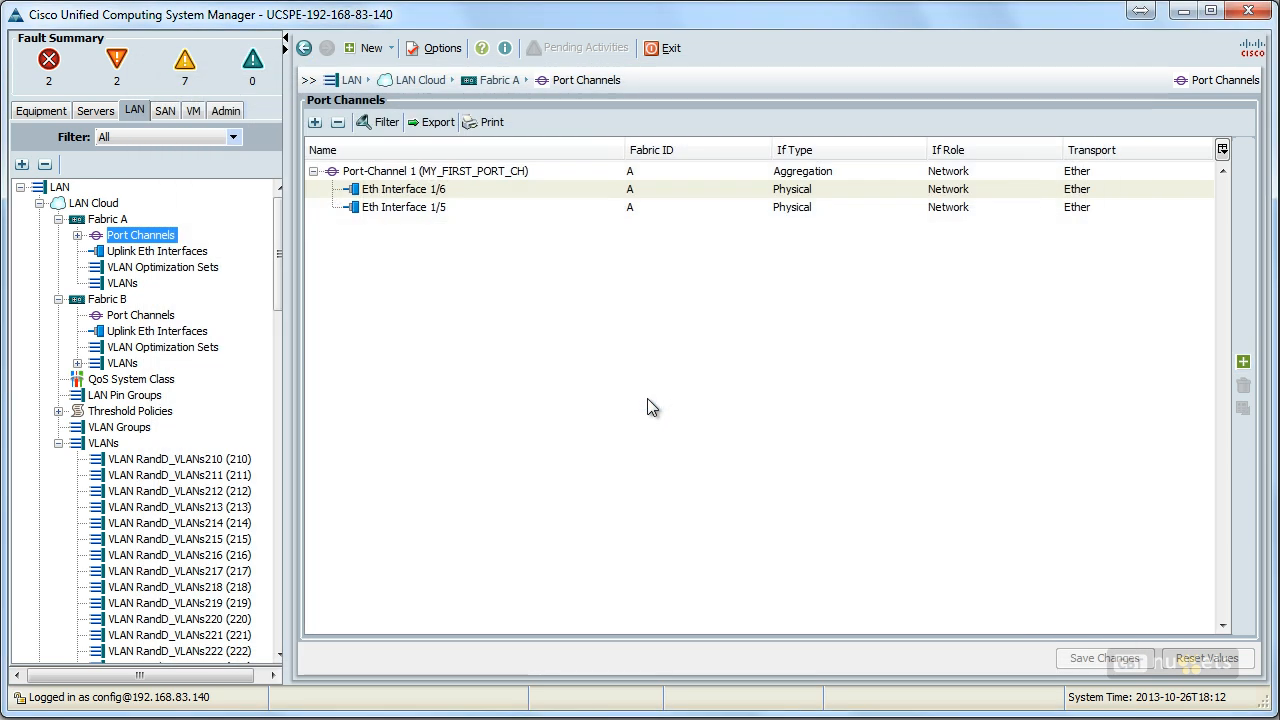
left_click(490, 172)
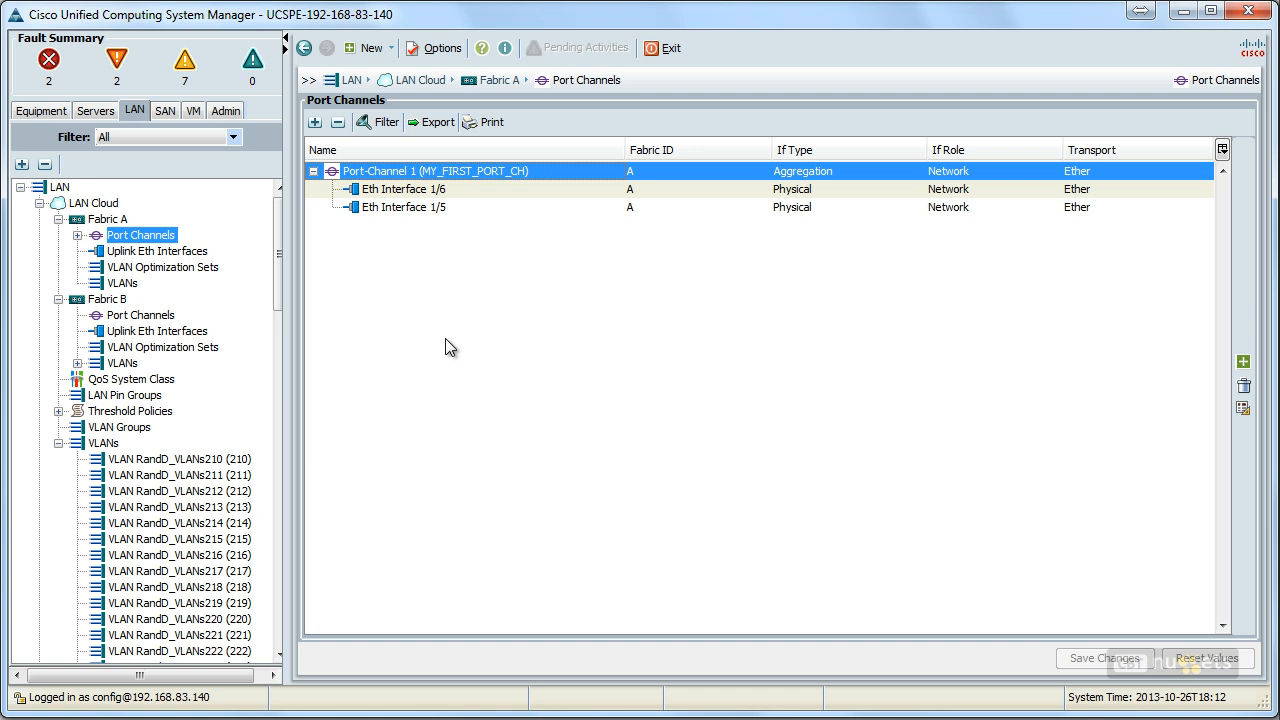
double_click(458, 172)
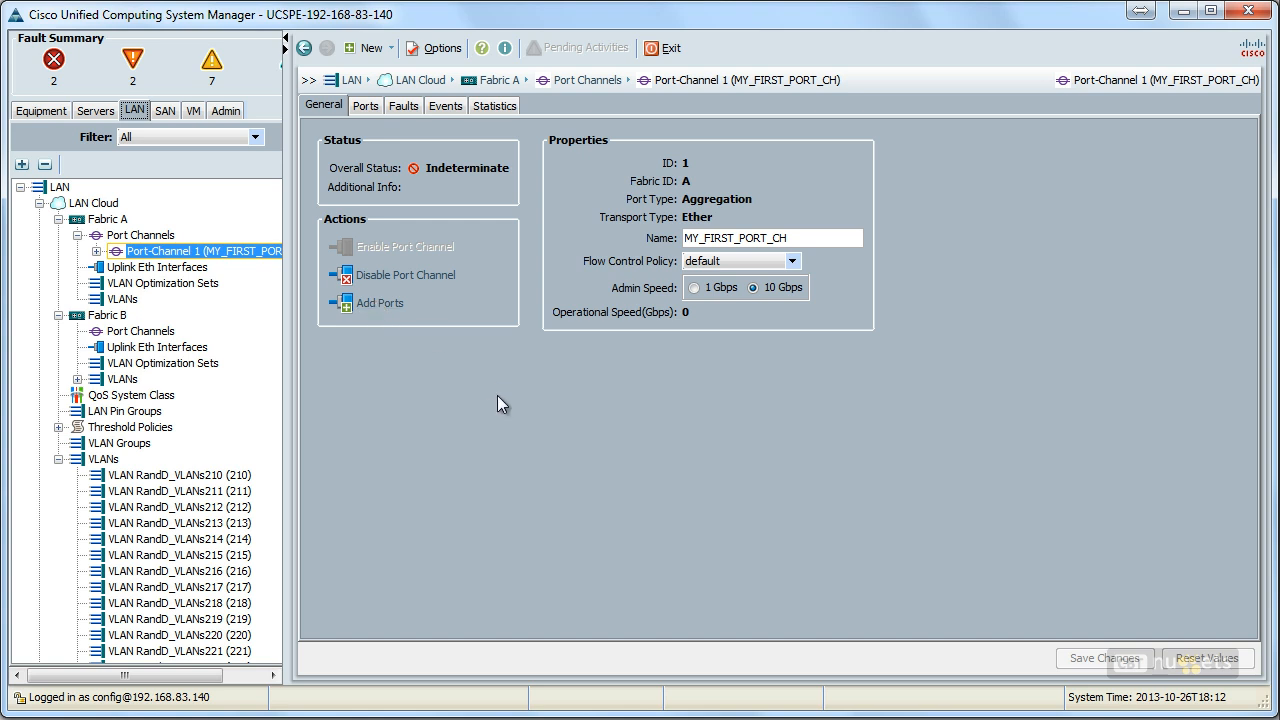
Step: Disable the port channel MY_FIRST_PORT_CH on Fabric A
left_click(406, 276)
left_click(600, 392)
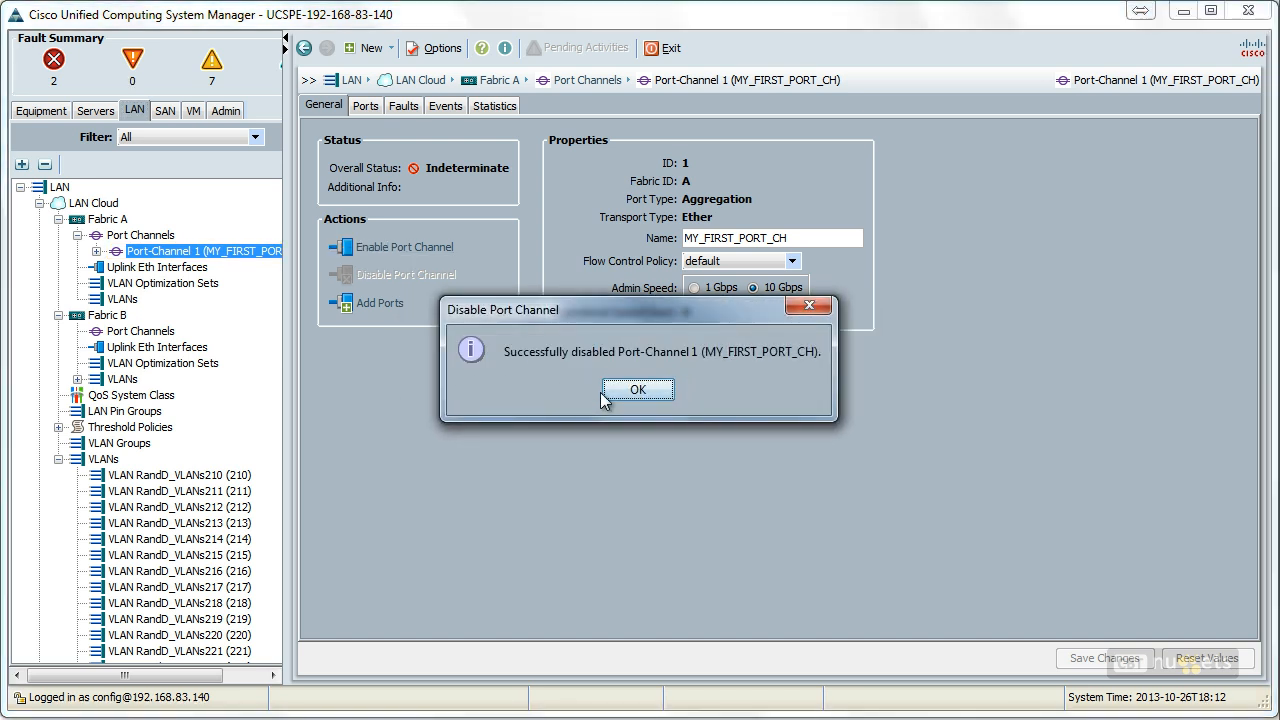
left_click(630, 390)
Step: Delete Port-Channel 1 (MY_FIRST_PORT_CH) from Fabric A's port channels
right_click(177, 252)
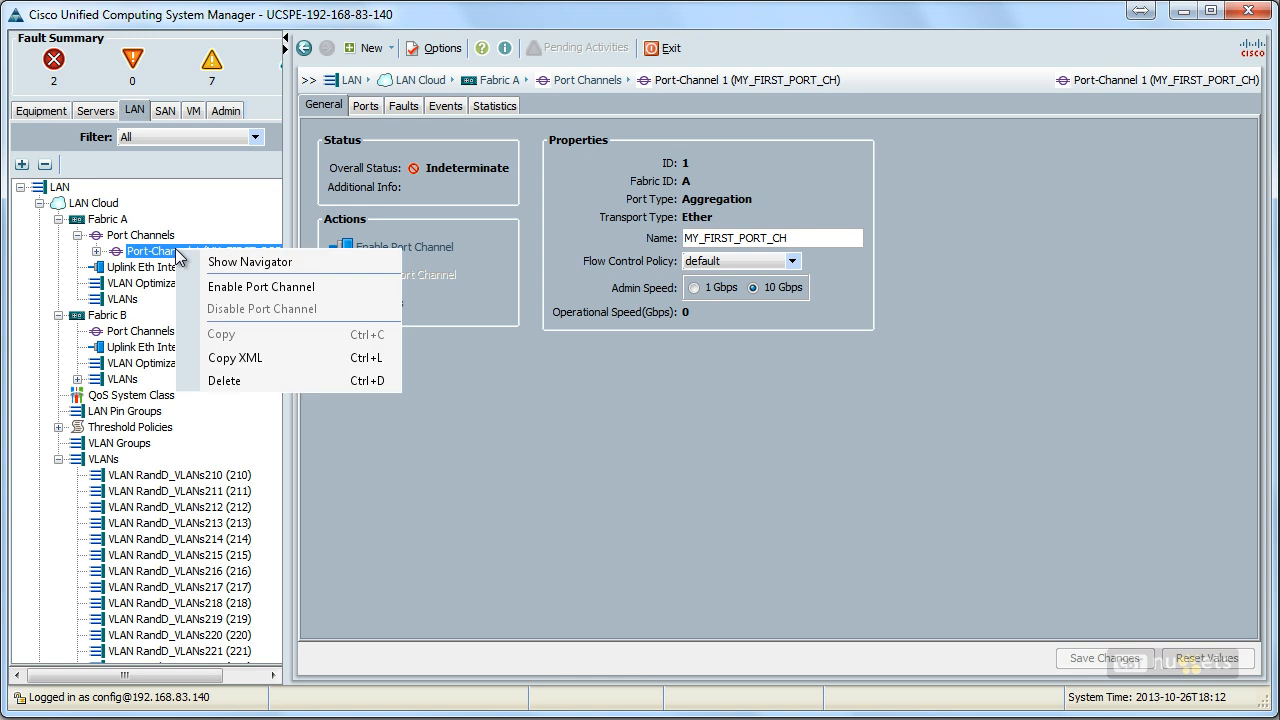
left_click(243, 385)
left_click(605, 393)
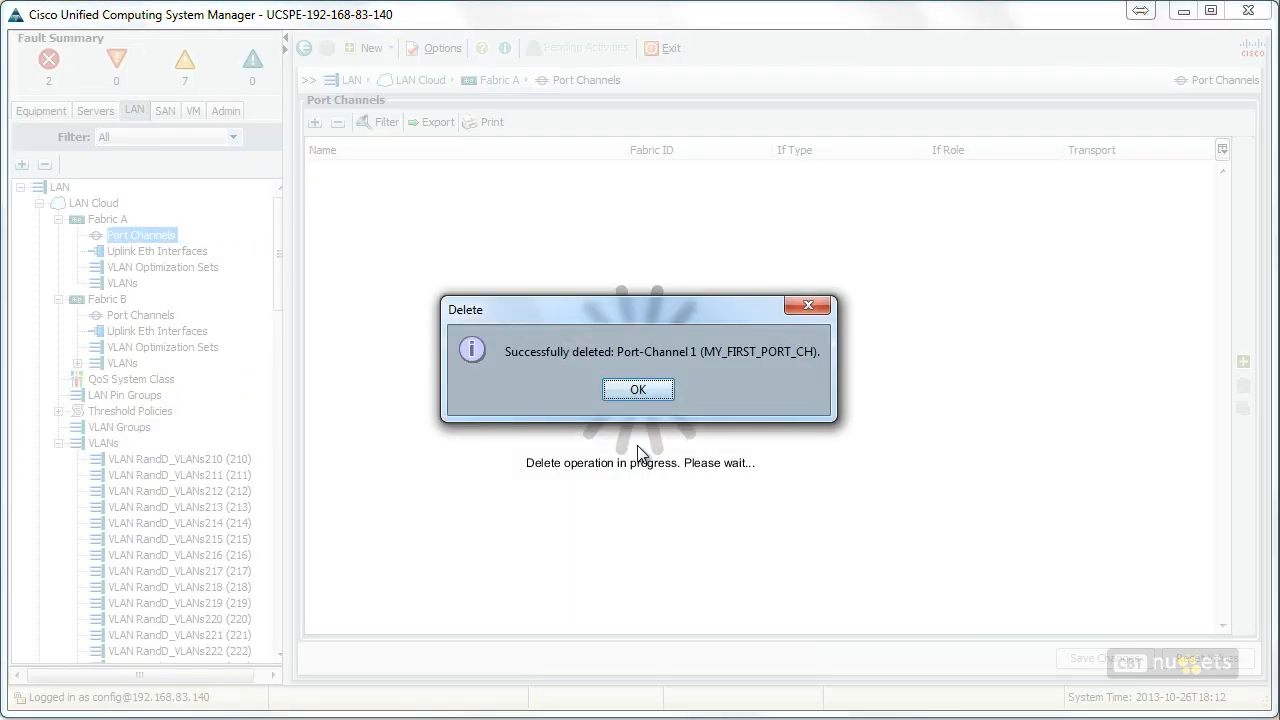
left_click(660, 392)
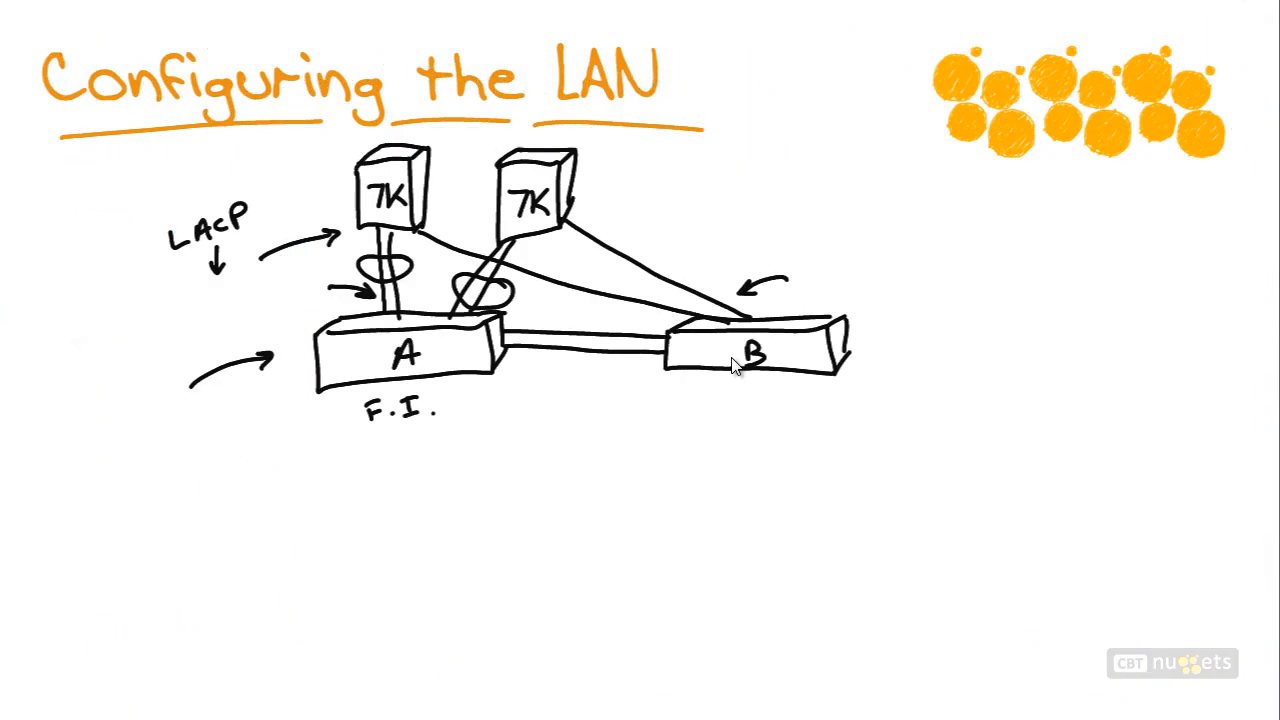
left_click_drag(724, 370, 748, 510)
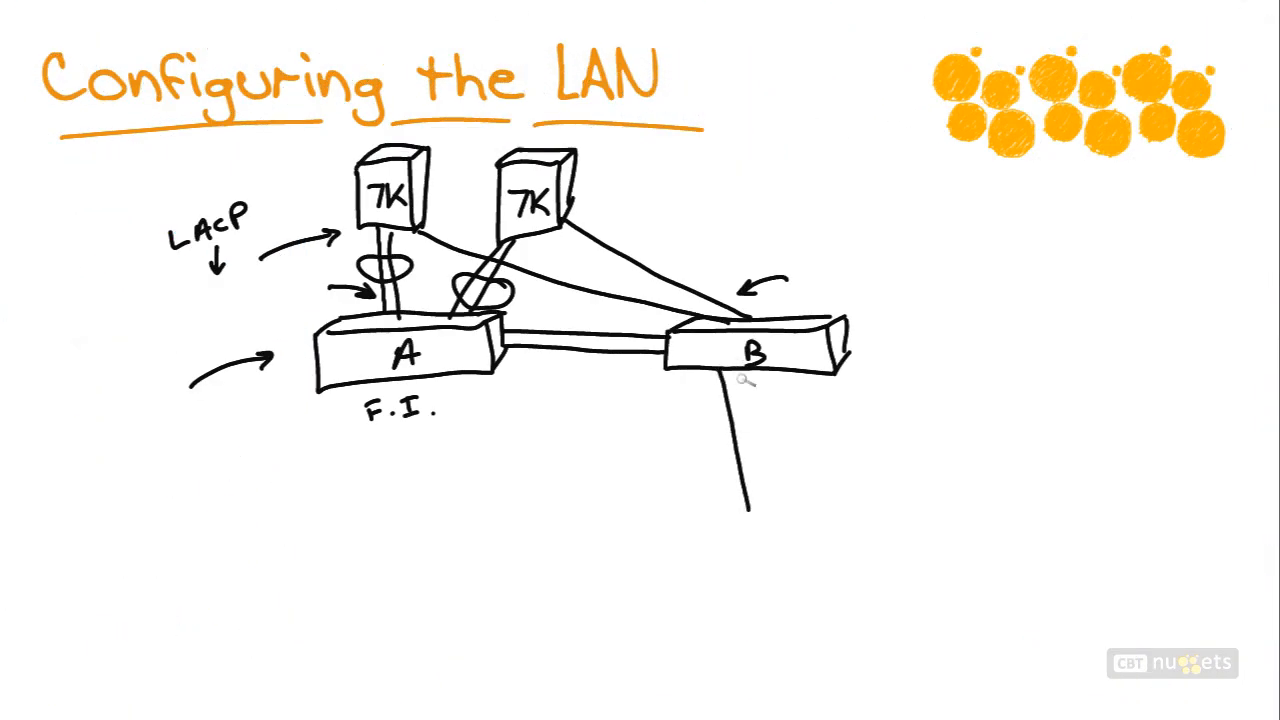
left_click_drag(748, 370, 764, 505)
left_click_drag(762, 393, 780, 506)
left_click_drag(778, 372, 800, 507)
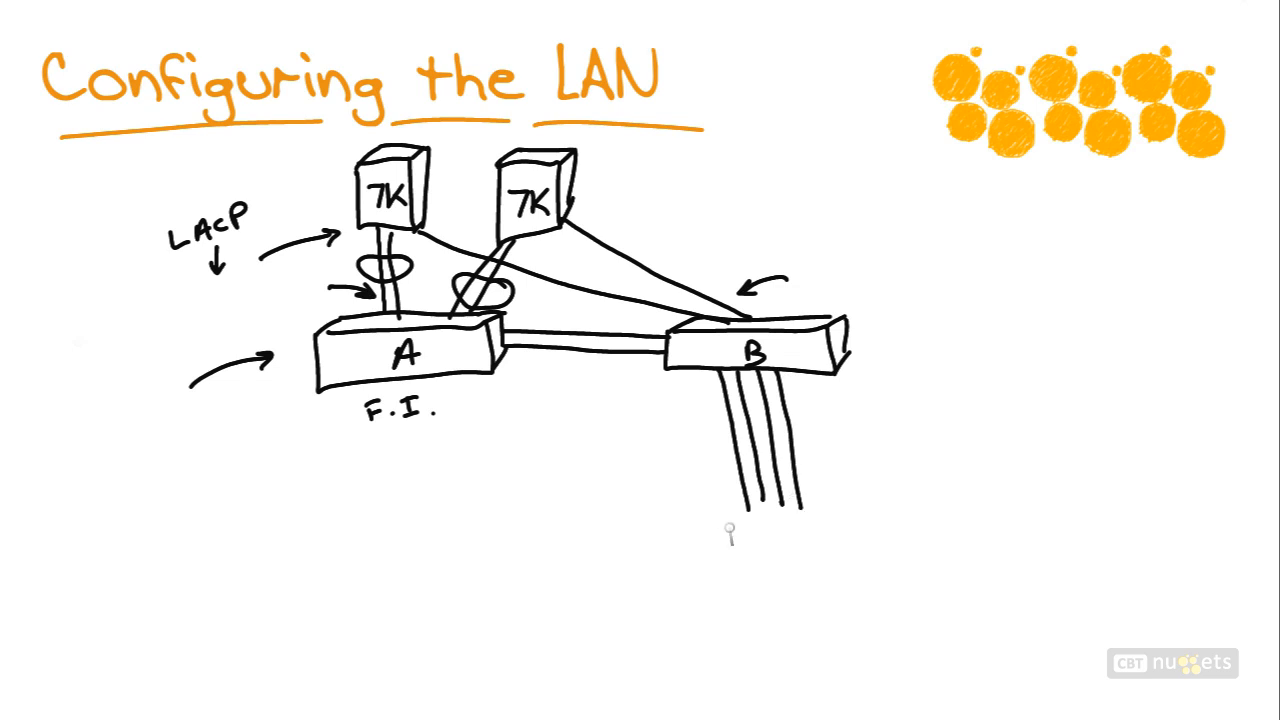
mouse_move(695, 521)
left_mouse_down()
mouse_move(860, 517)
mouse_move(694, 556)
mouse_move(686, 518)
left_mouse_up()
mouse_move(731, 577)
left_mouse_down()
mouse_move(733, 596)
mouse_move(742, 576)
left_mouse_up()
left_click_drag(718, 597, 750, 594)
left_click_drag(772, 582, 814, 594)
left_click_drag(911, 501, 880, 517)
left_click_drag(884, 507, 895, 519)
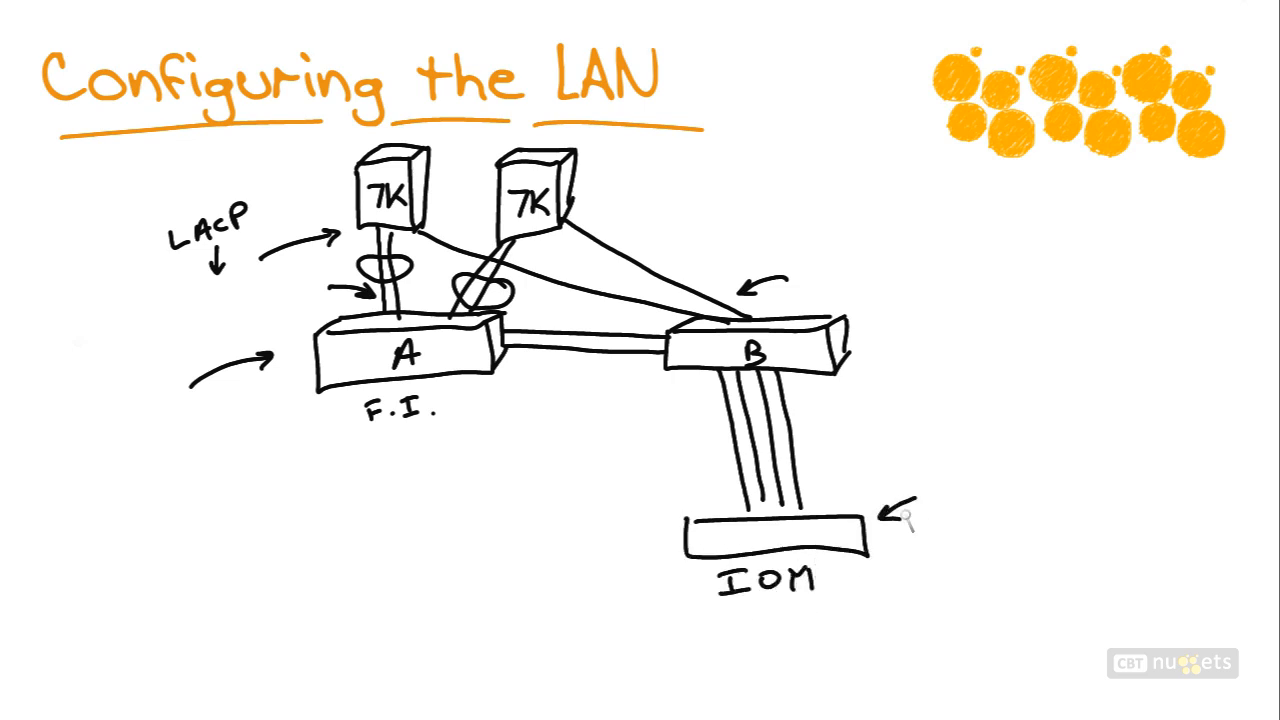